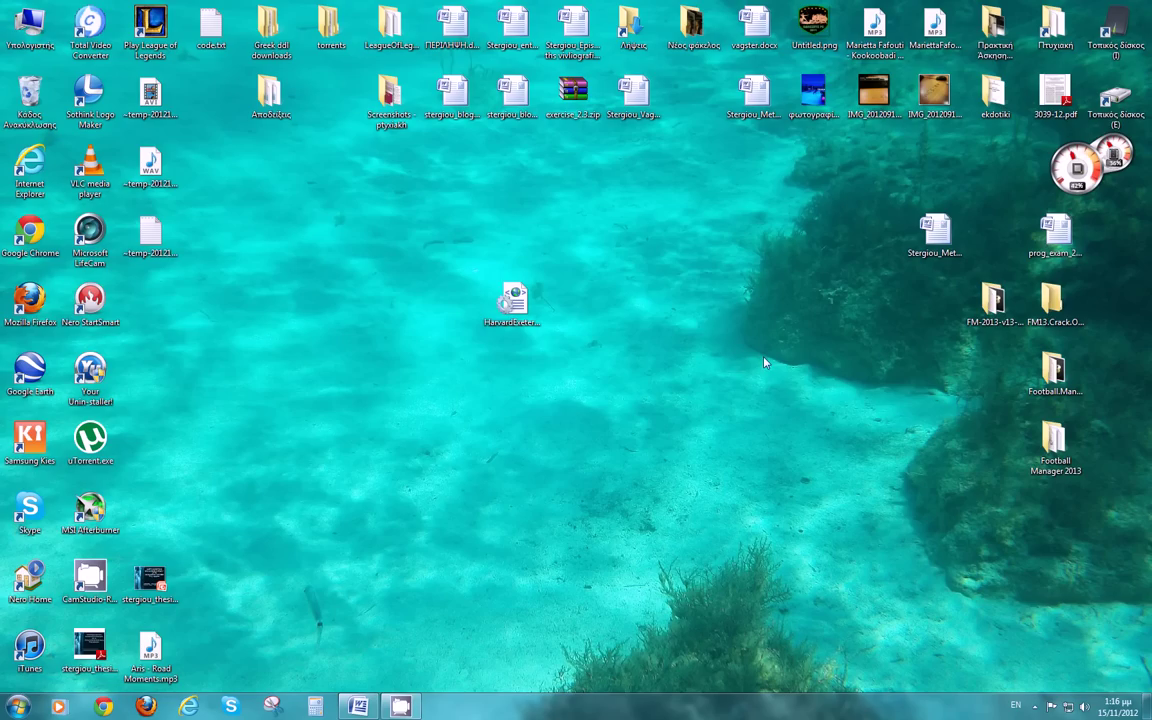
- Copy the HarvardExeter.XSL style file from the desktop
left_click(518, 310)
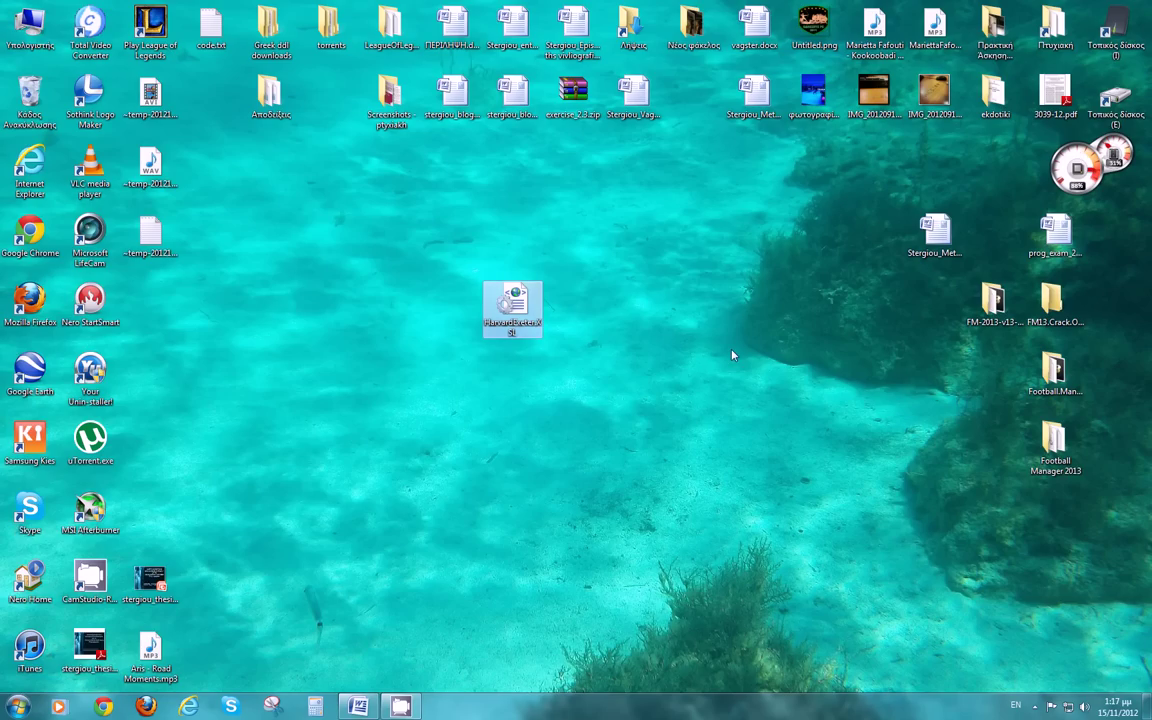
right_click(507, 307)
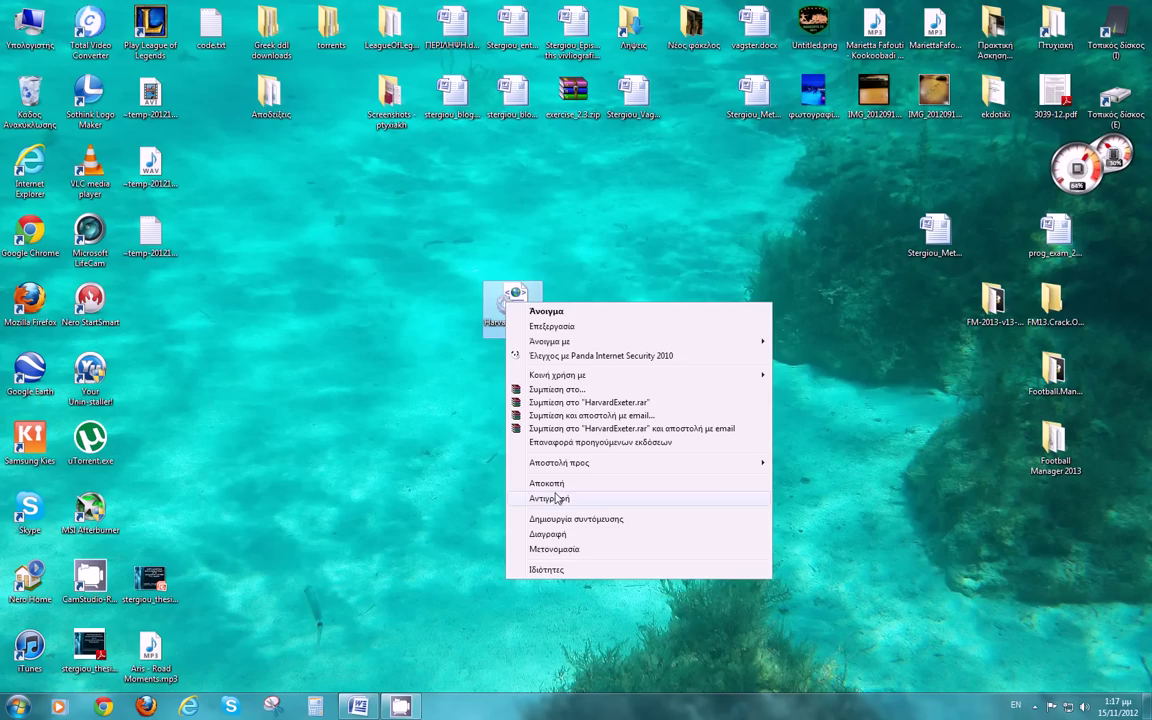
left_click(552, 498)
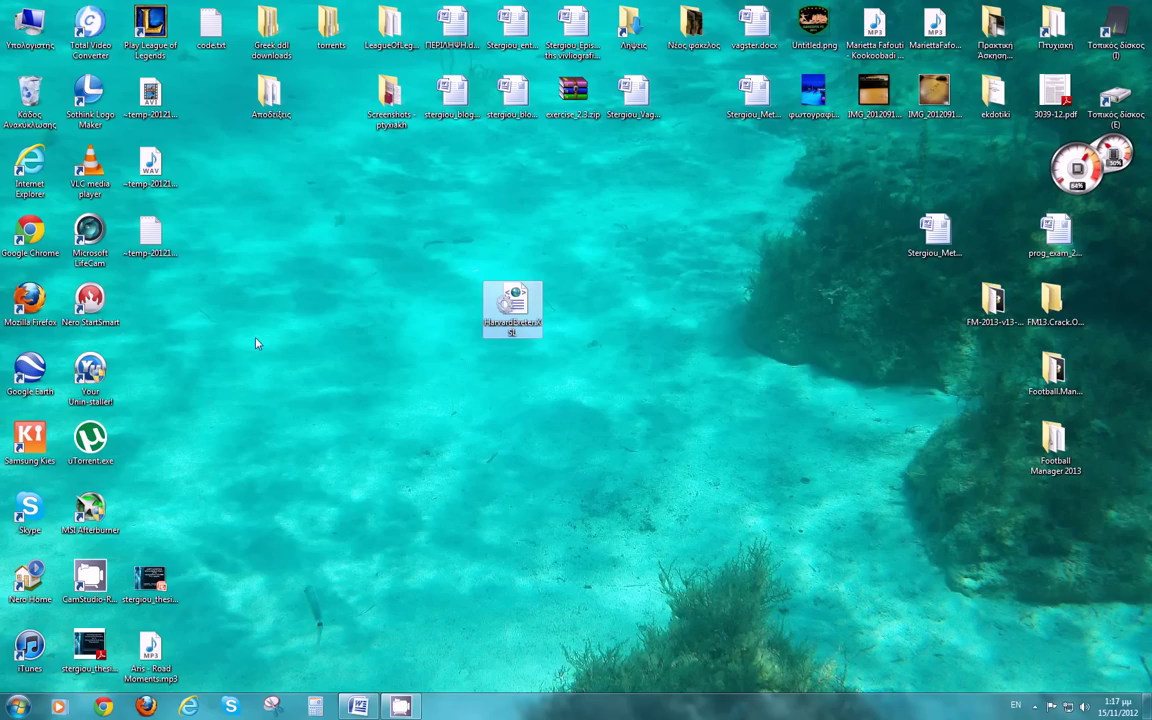
- Open the Style folder on drive C: under Αρχεία Εφαρμογών, Microsoft Office, Office12, Bibliography
double_click(38, 33)
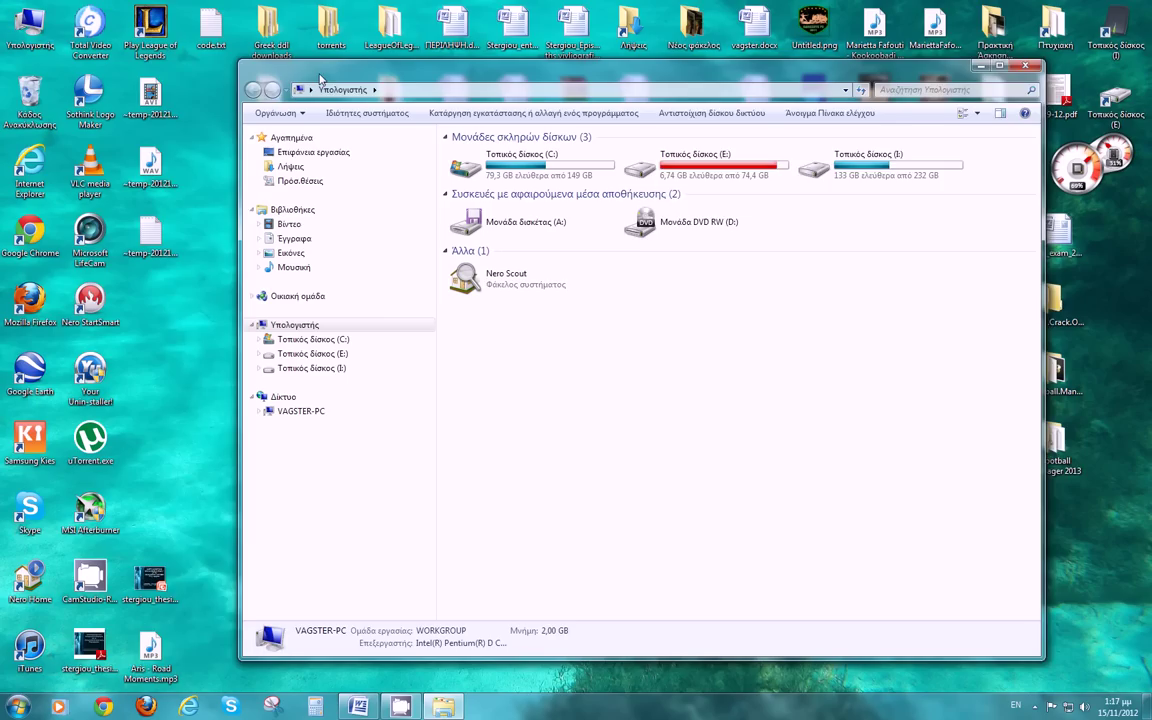
left_click_drag(290, 72, 226, 72)
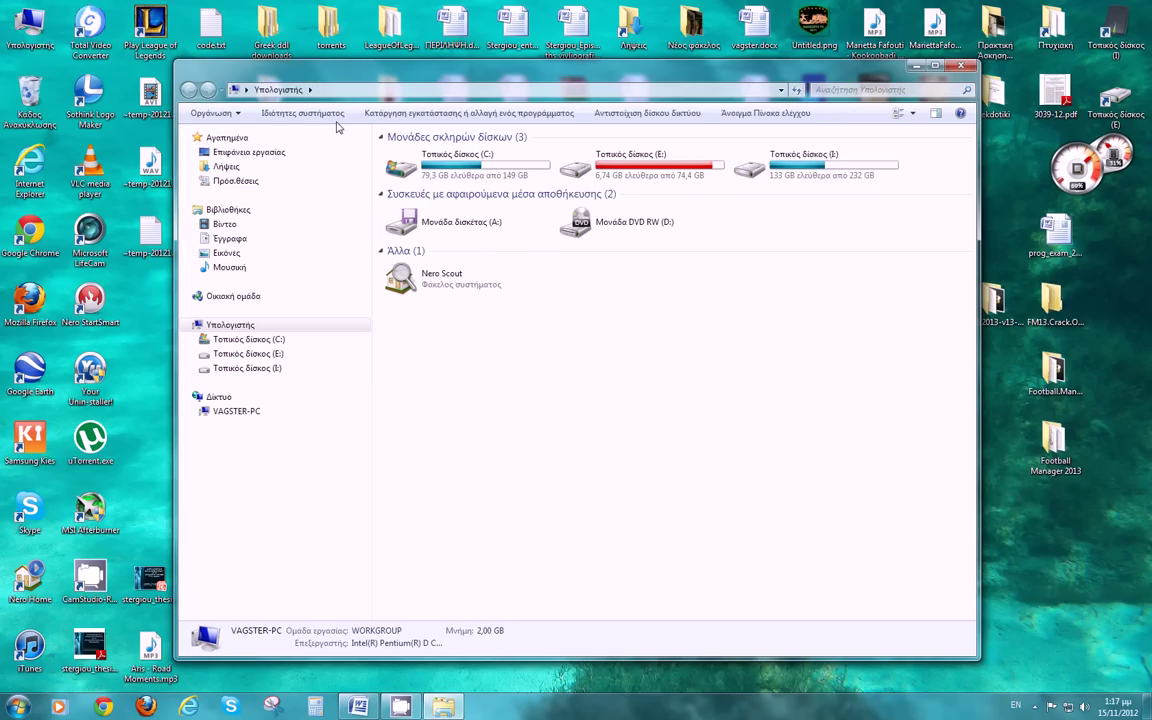
double_click(480, 168)
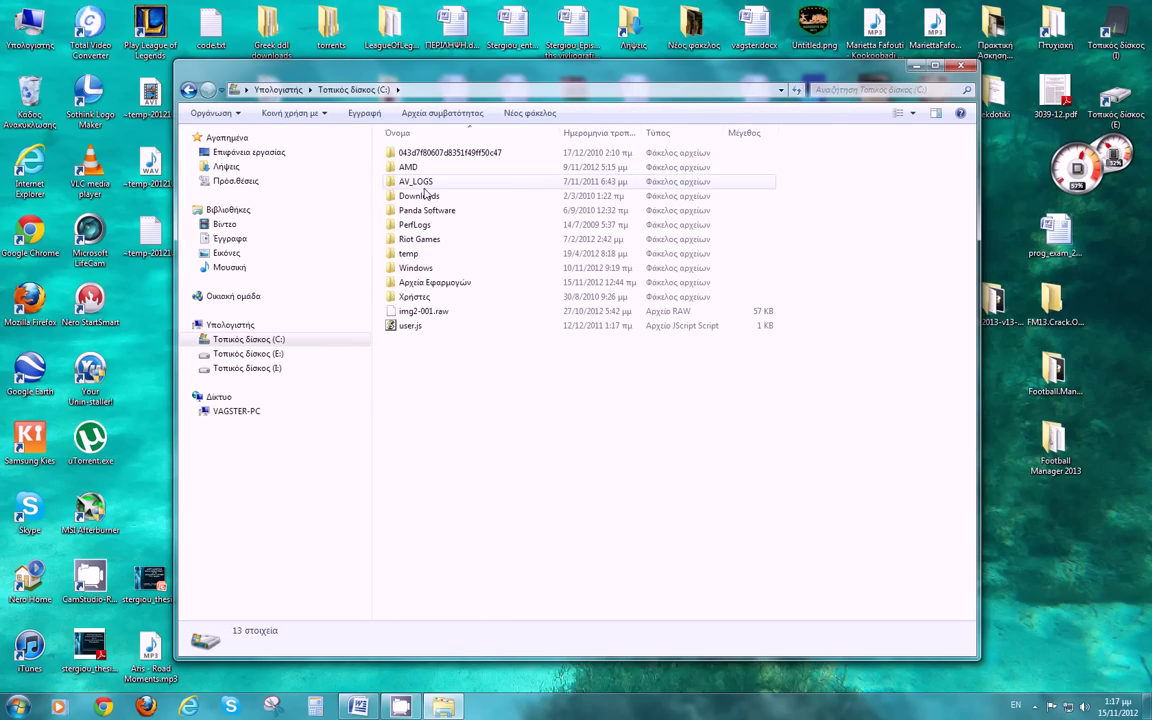
left_click(435, 284)
double_click(435, 284)
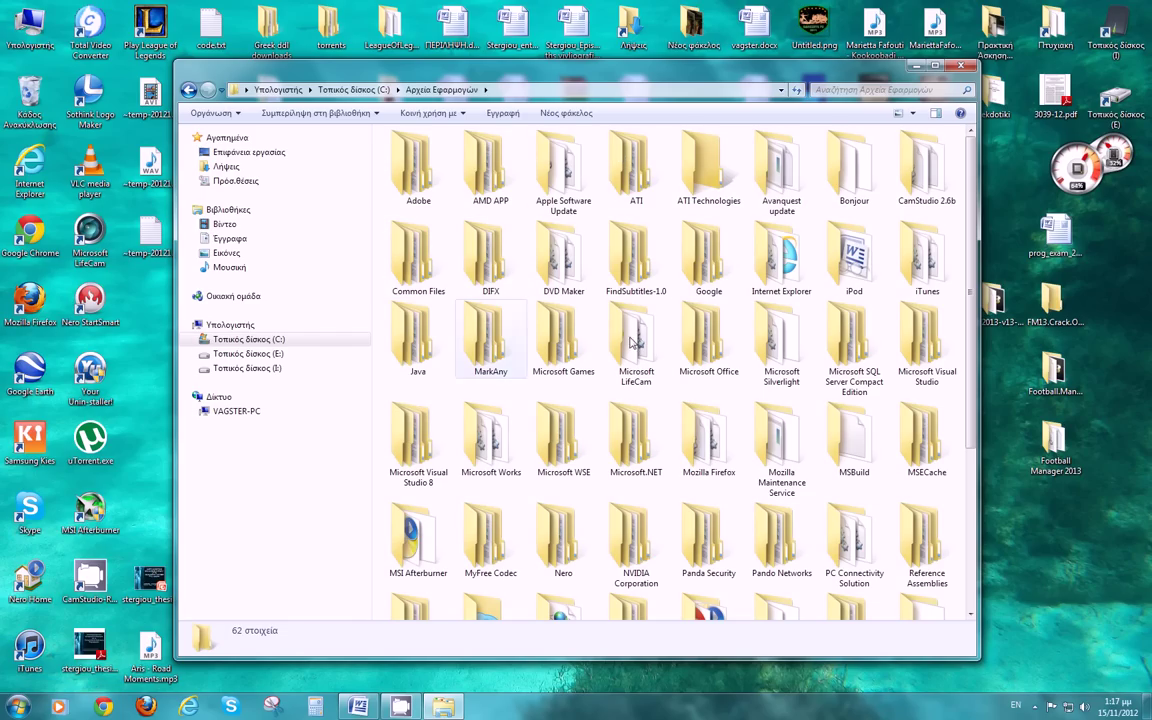
double_click(722, 346)
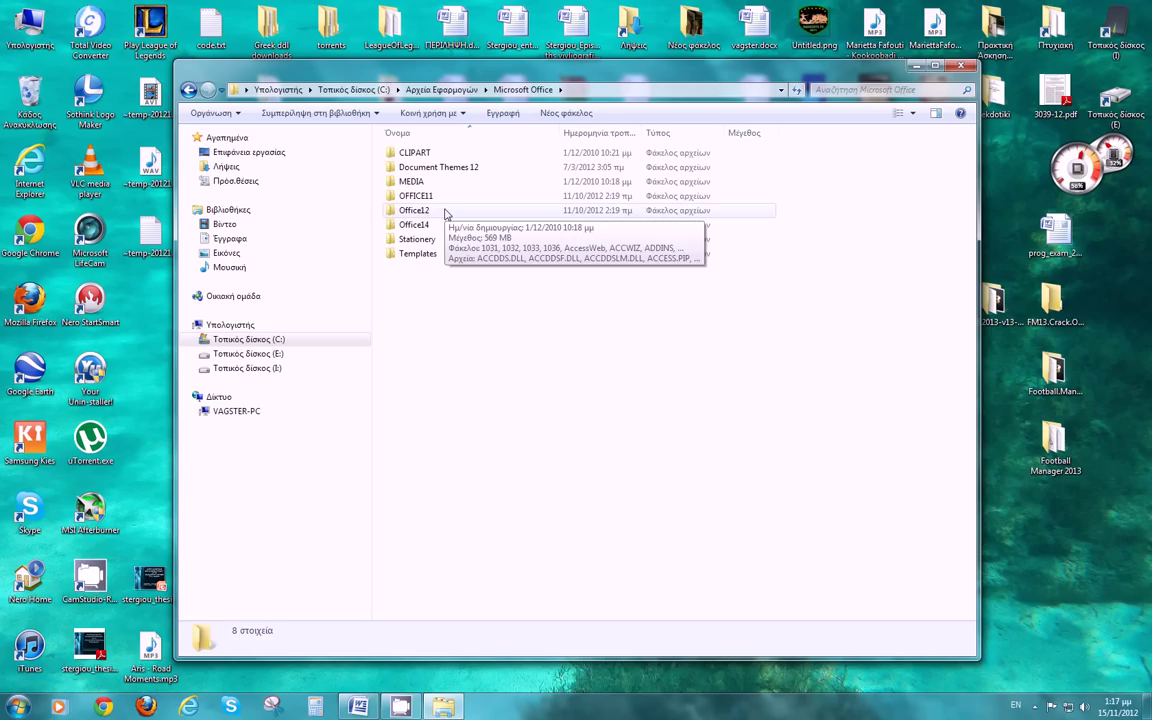
double_click(446, 212)
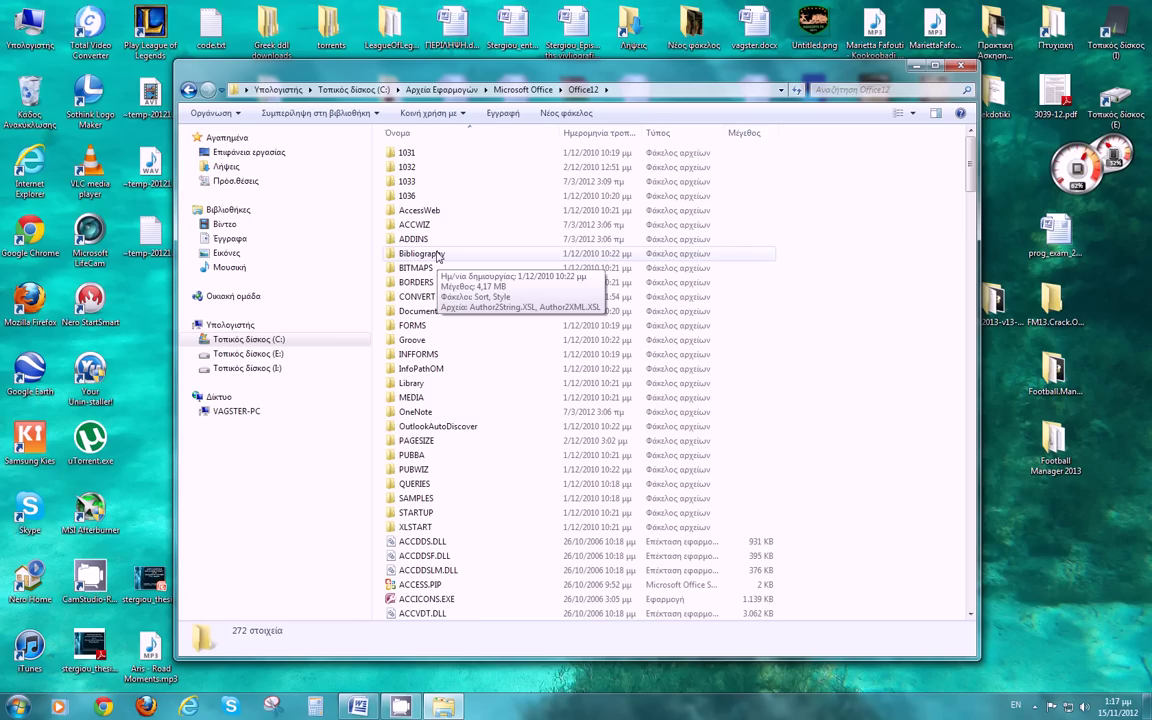
double_click(437, 254)
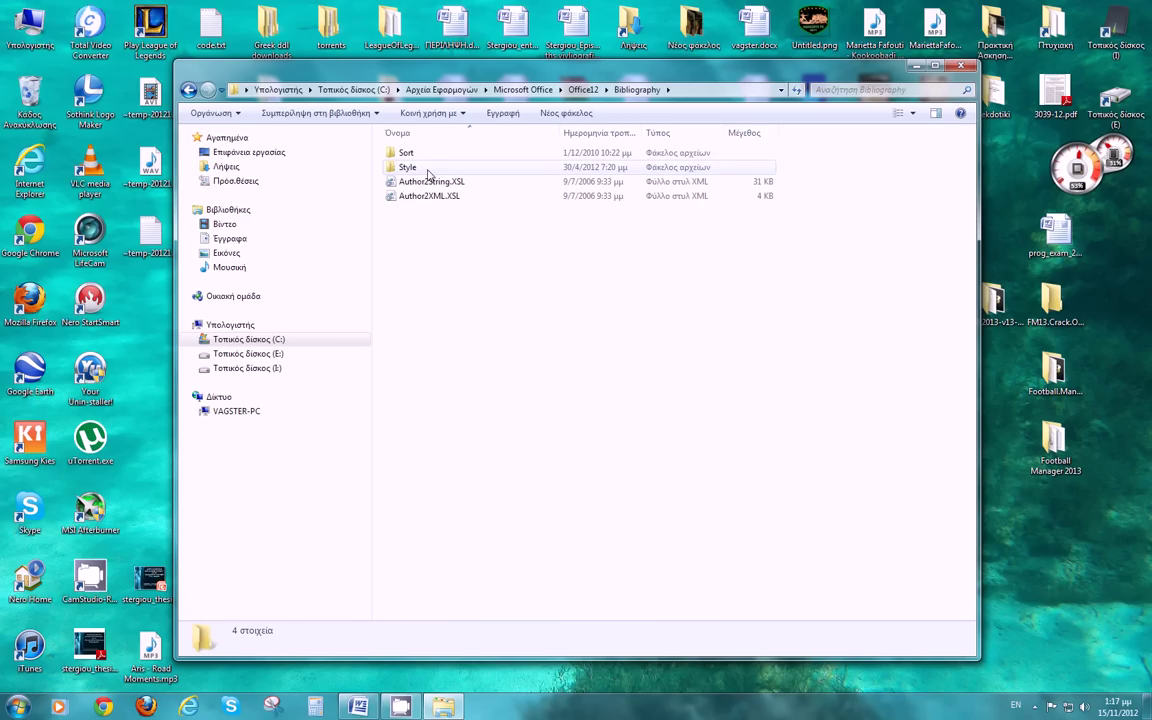
double_click(410, 168)
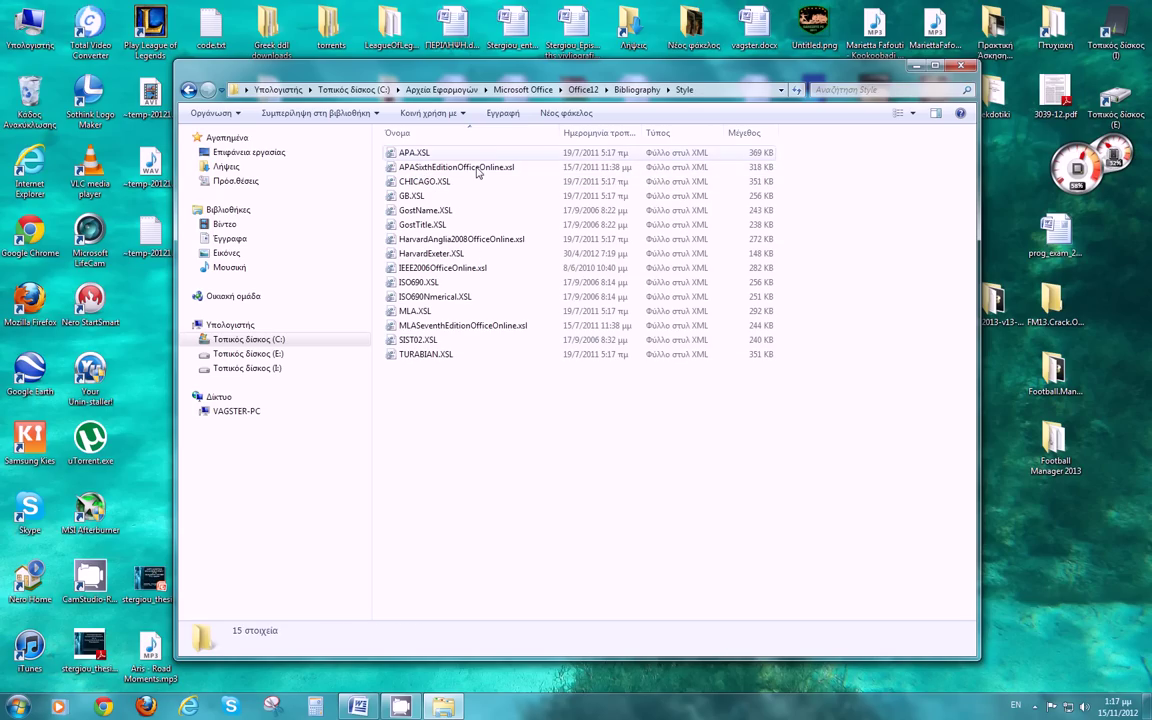
- Close the Style folder window without pasting the copied style file
right_click(476, 444)
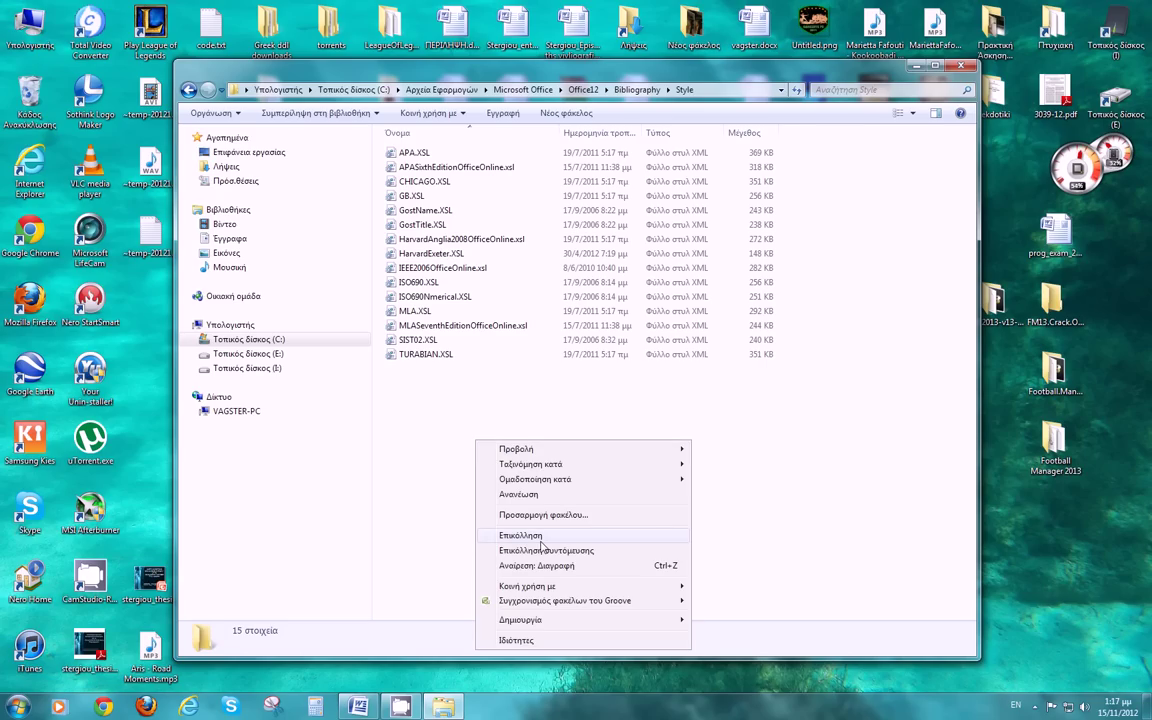
left_click(407, 441)
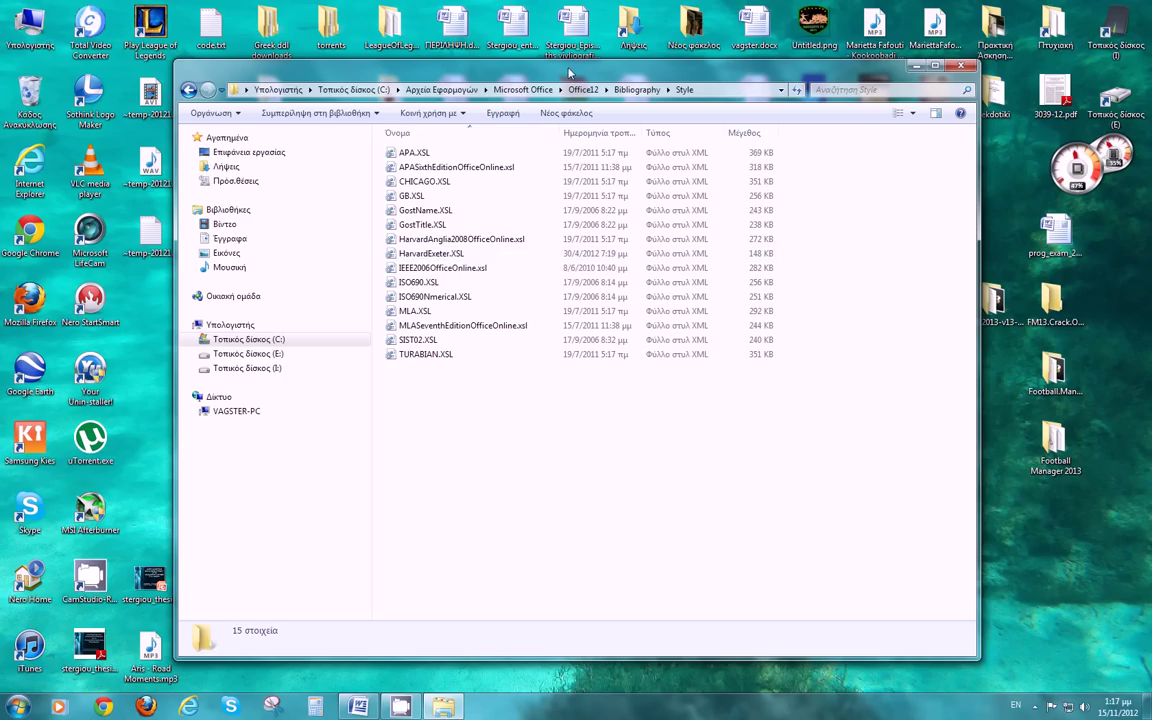
left_click_drag(569, 73, 511, 96)
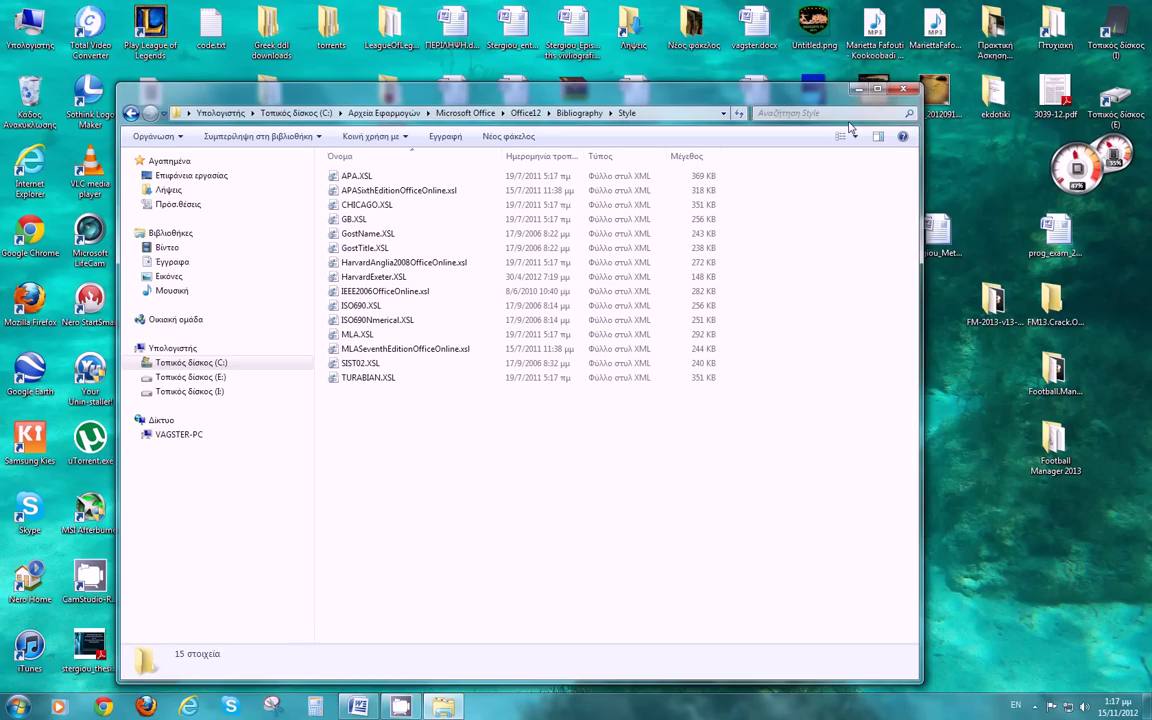
left_click(900, 91)
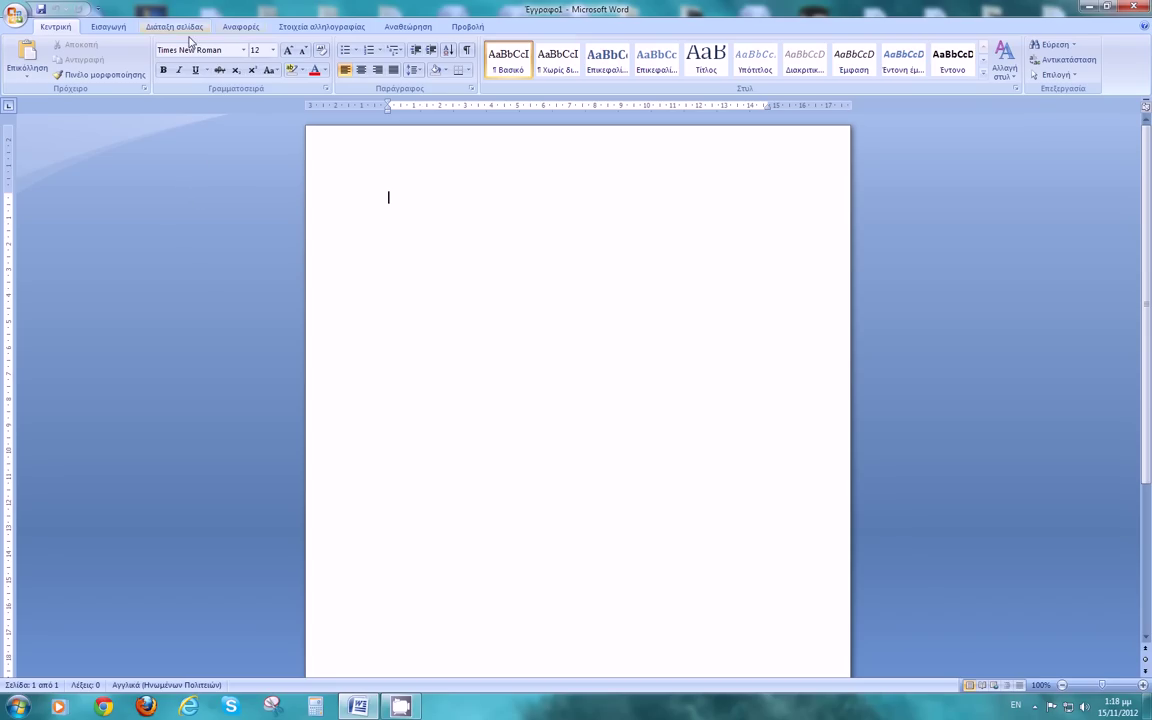
- In Word, set the citation style to Harvard - Exeter and enter the sample text "Dfsohgsjhgsdhgjshguisdhg" in the blank document
left_click(241, 28)
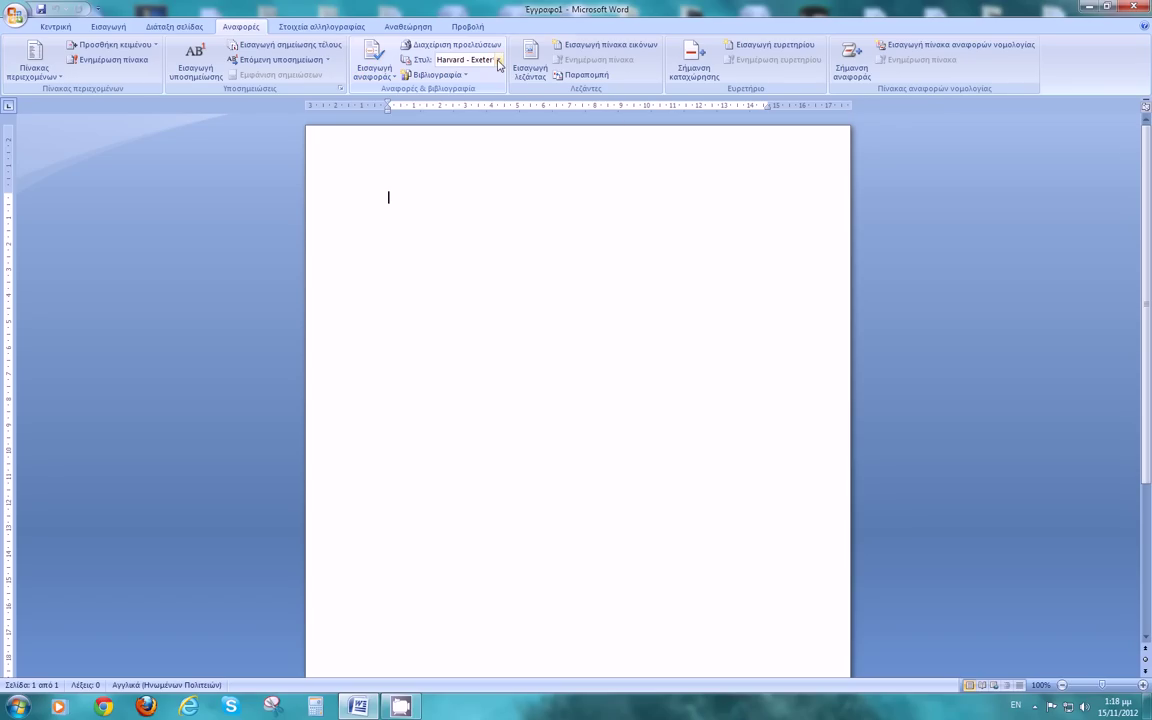
left_click(499, 60)
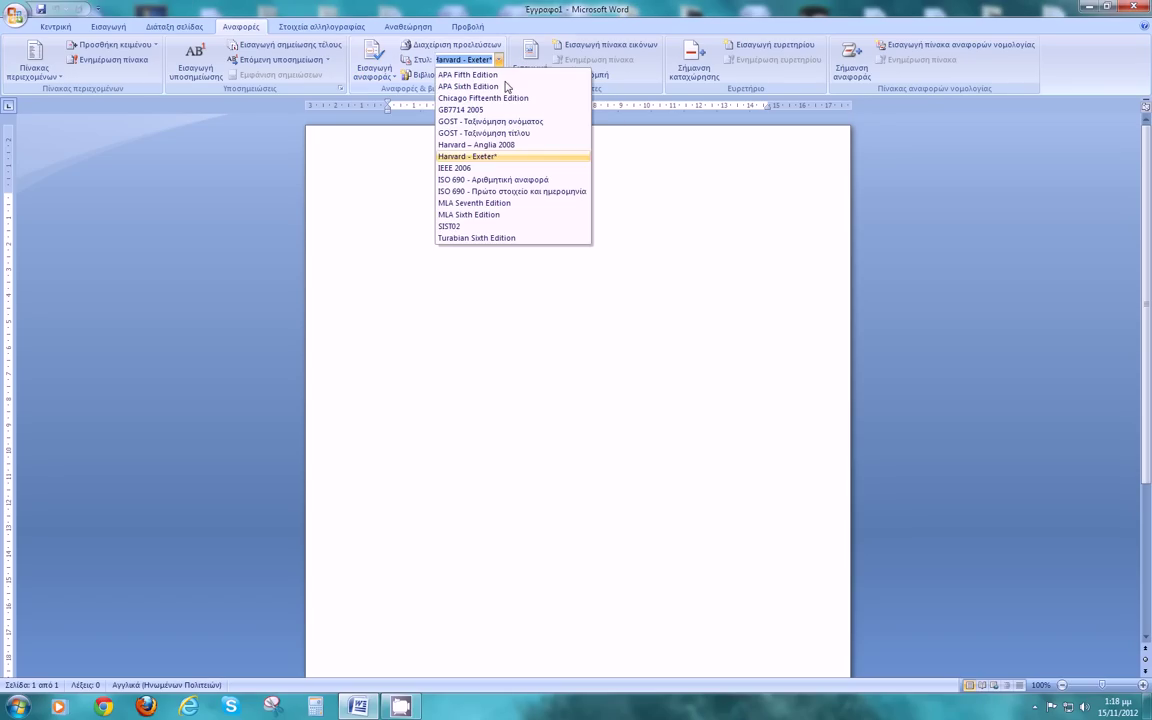
left_click(480, 158)
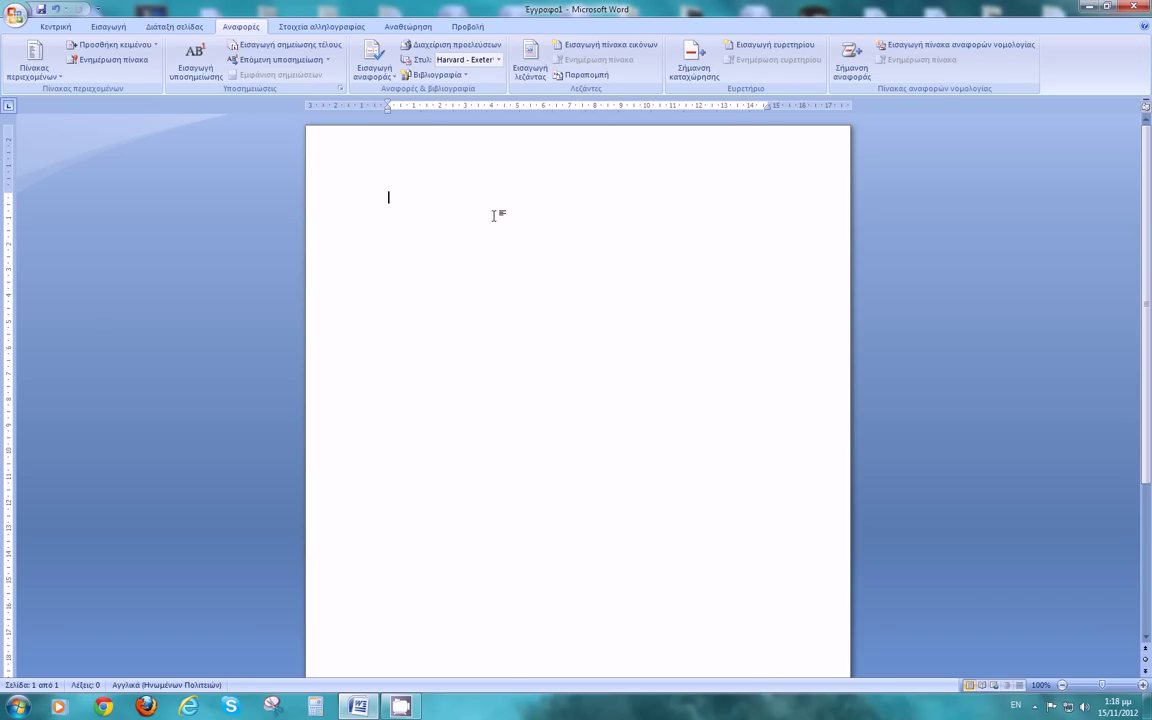
type("dfsohgsjhgsdhgjshguisdhg")
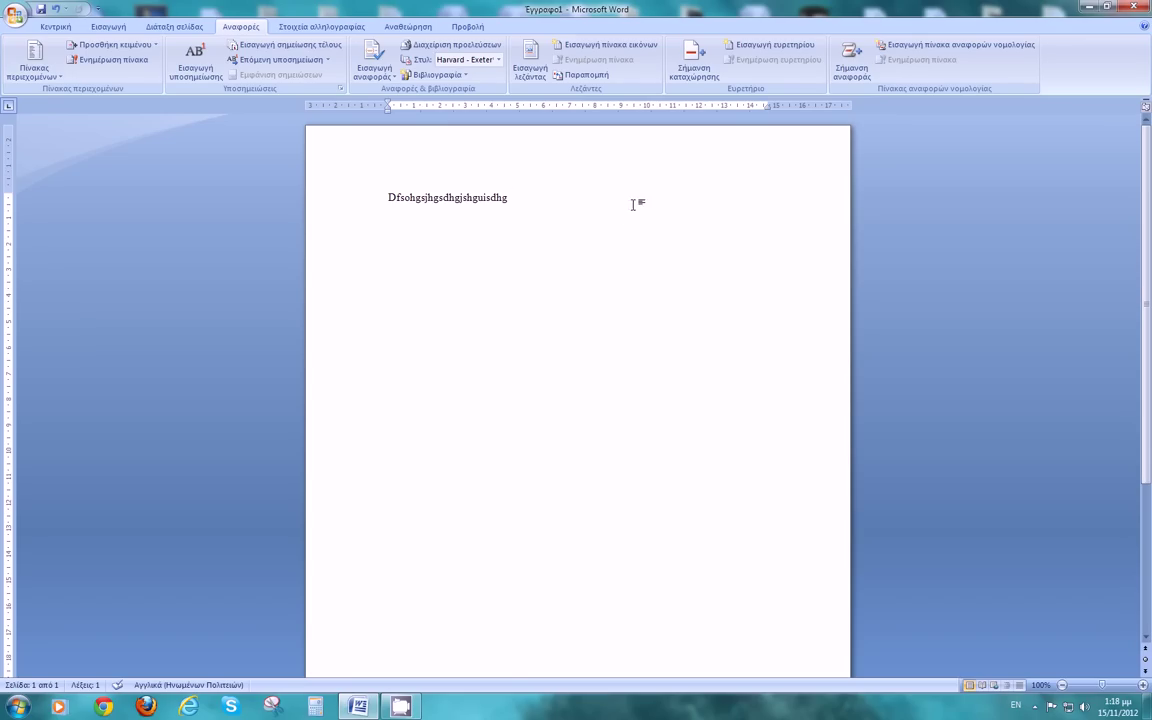
- Start a new citation source of type Βιβλίο (Book) after the sample text and enter the author's full name
left_click(381, 73)
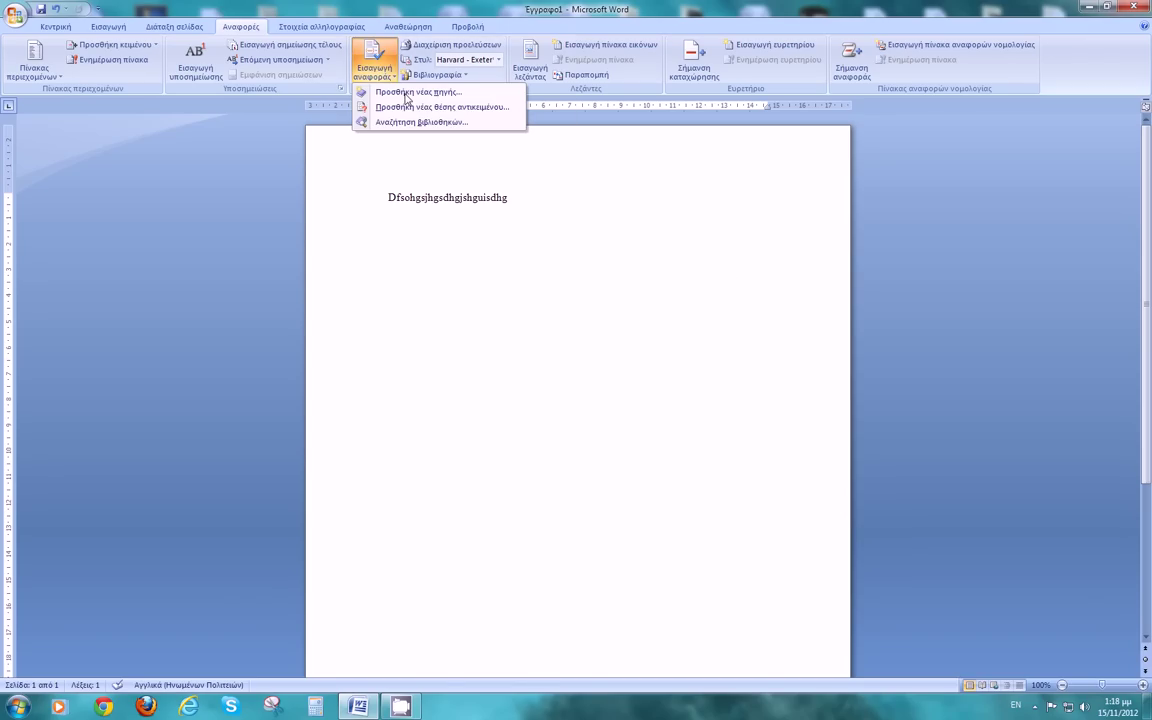
left_click(406, 93)
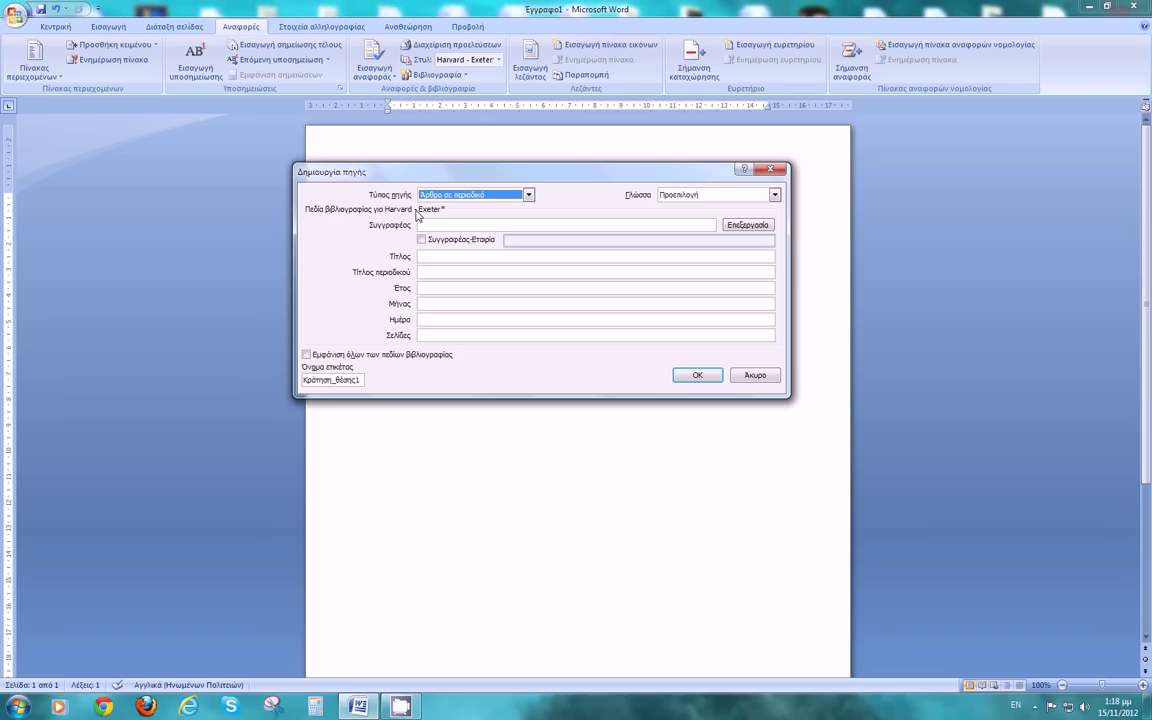
left_click(531, 195)
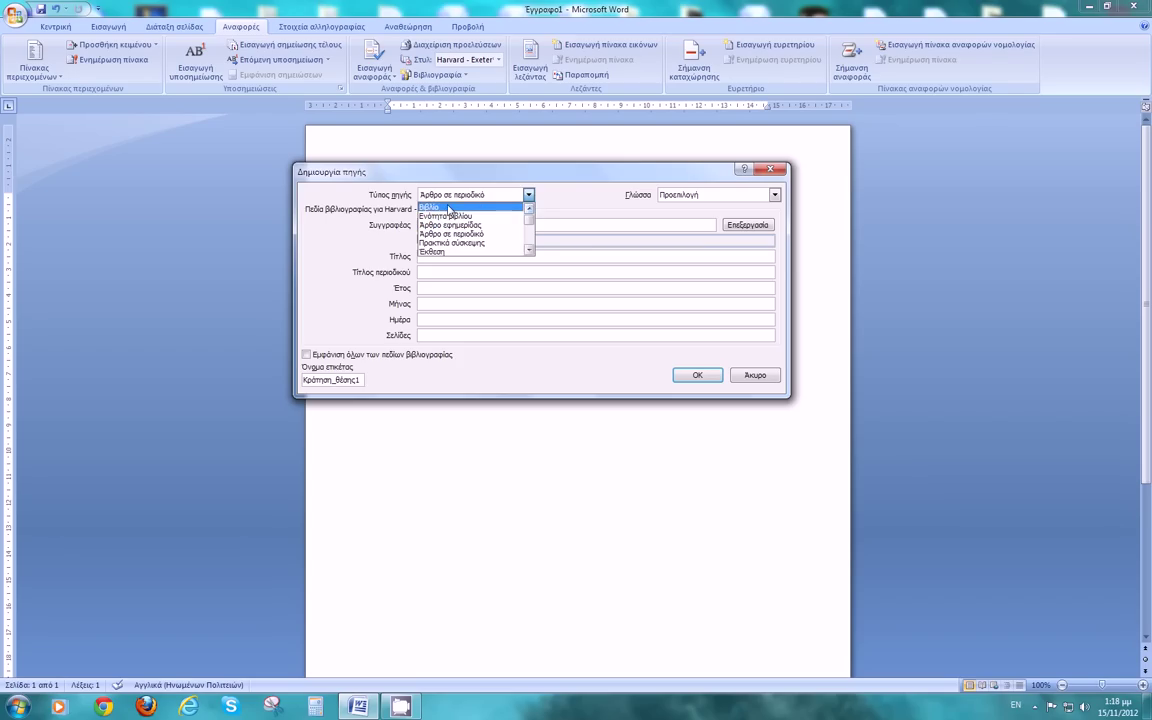
left_click(449, 207)
left_click(570, 226)
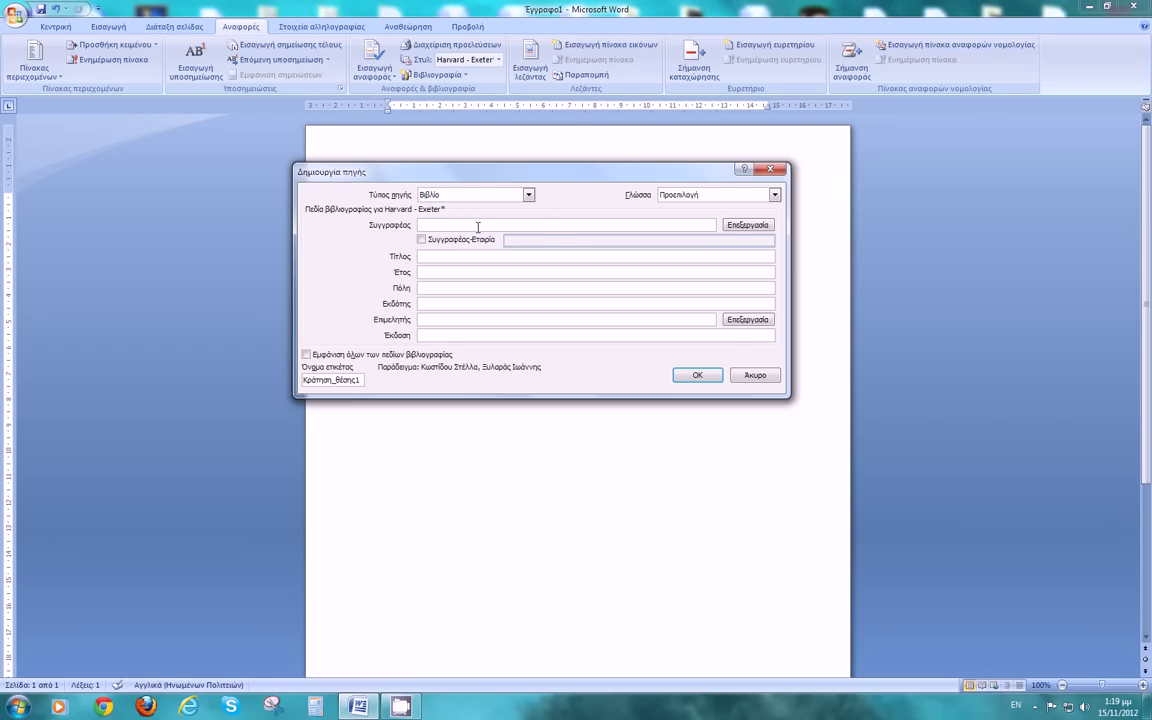
type("James Brown")
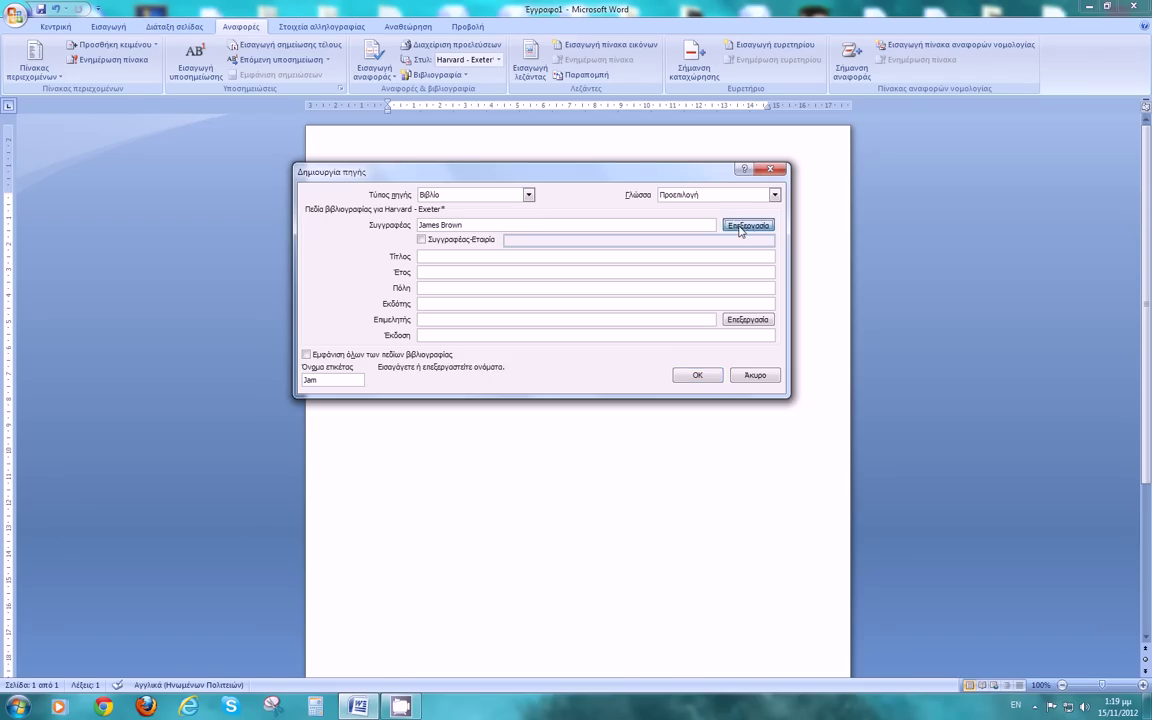
left_click(740, 226)
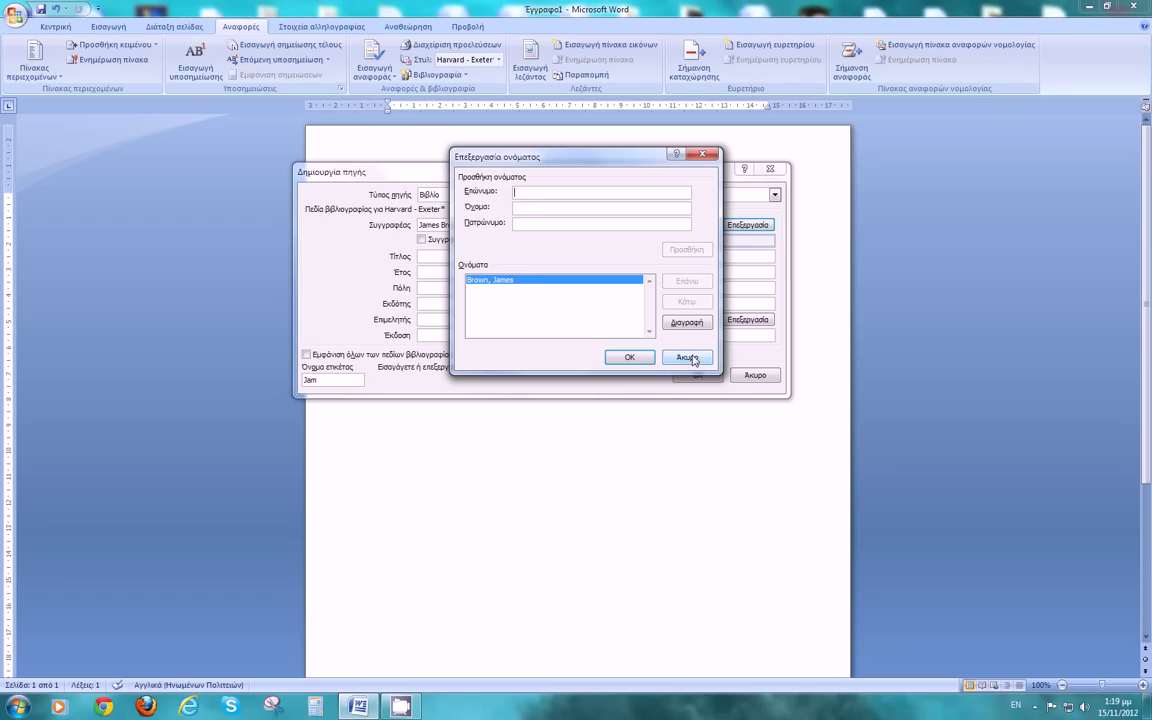
left_click(689, 357)
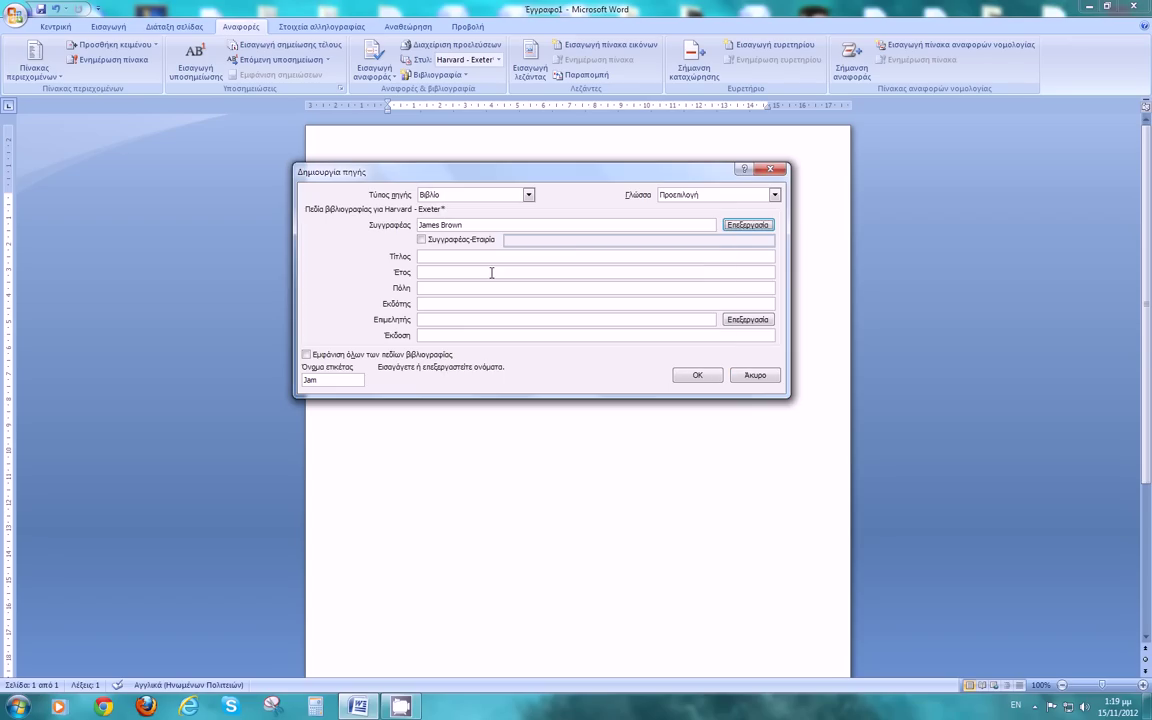
- Fill in the book source with title "Welcome to Paradise", year 2011, publisher Harvard and city London
left_click(475, 257)
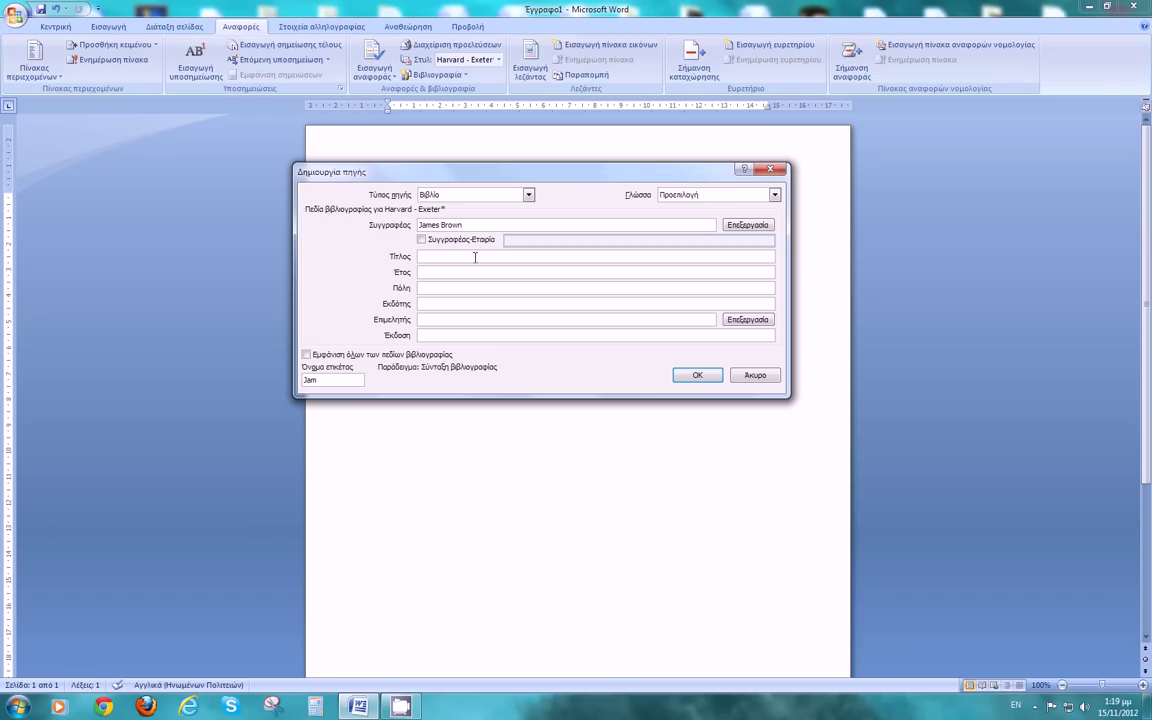
type("Welcome to Paradise")
left_click(474, 271)
type("2011")
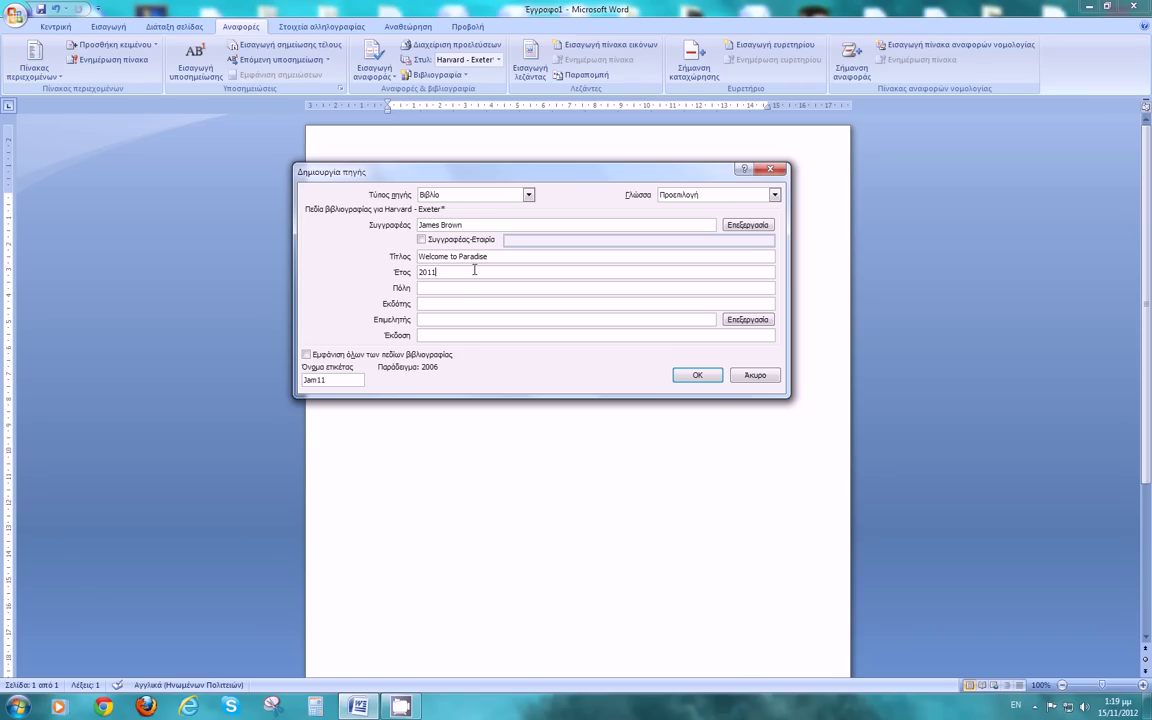
left_click(468, 304)
type("Harvard")
left_click(478, 287)
type("London")
- Show all bibliography fields, set the book's pages to 315, and save the source to insert its citation
left_click(306, 356)
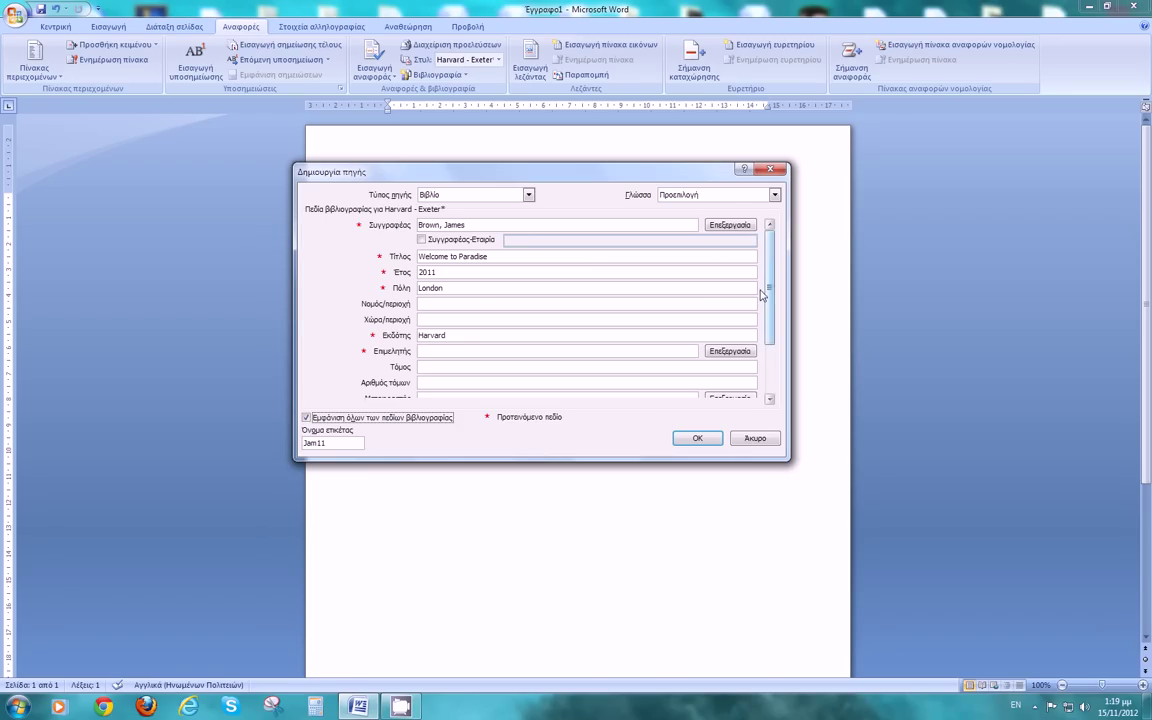
left_click_drag(765, 330, 768, 362)
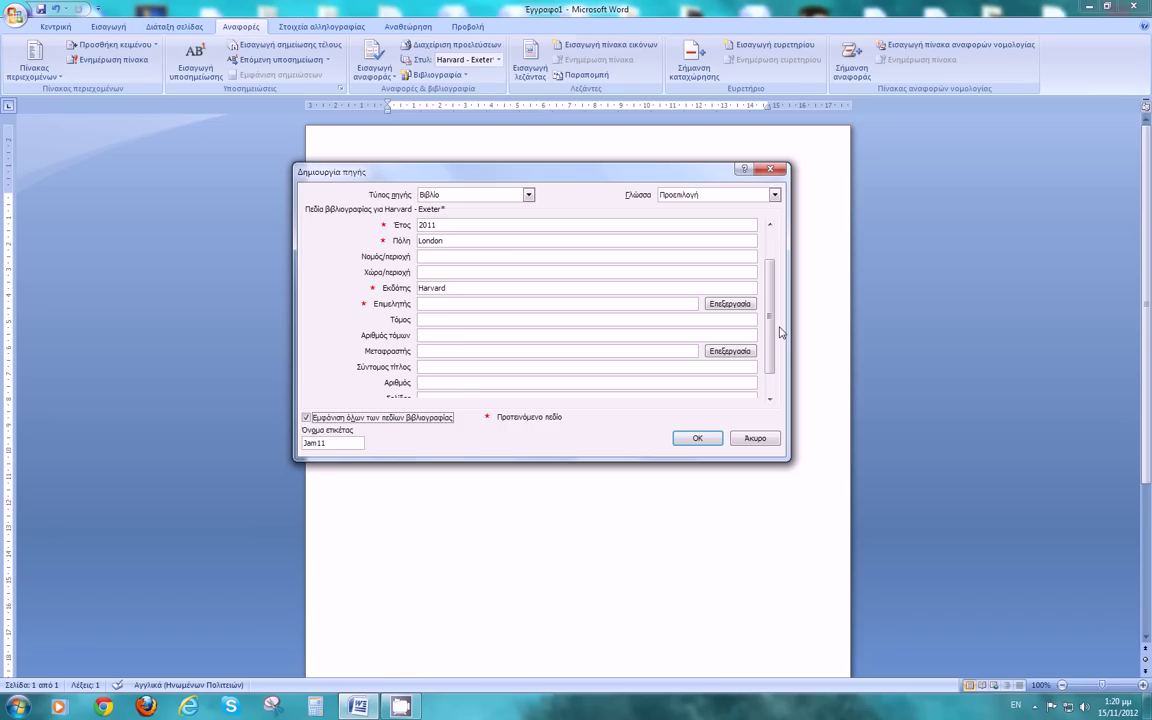
left_click_drag(771, 327, 771, 345)
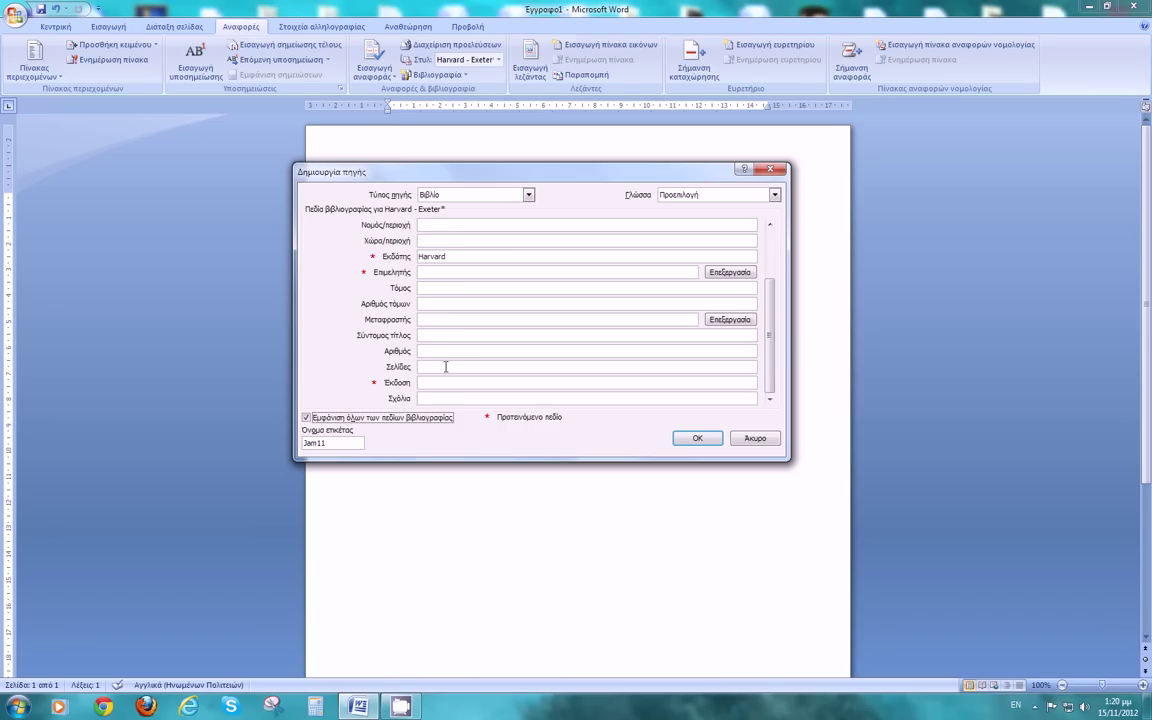
left_click(452, 366)
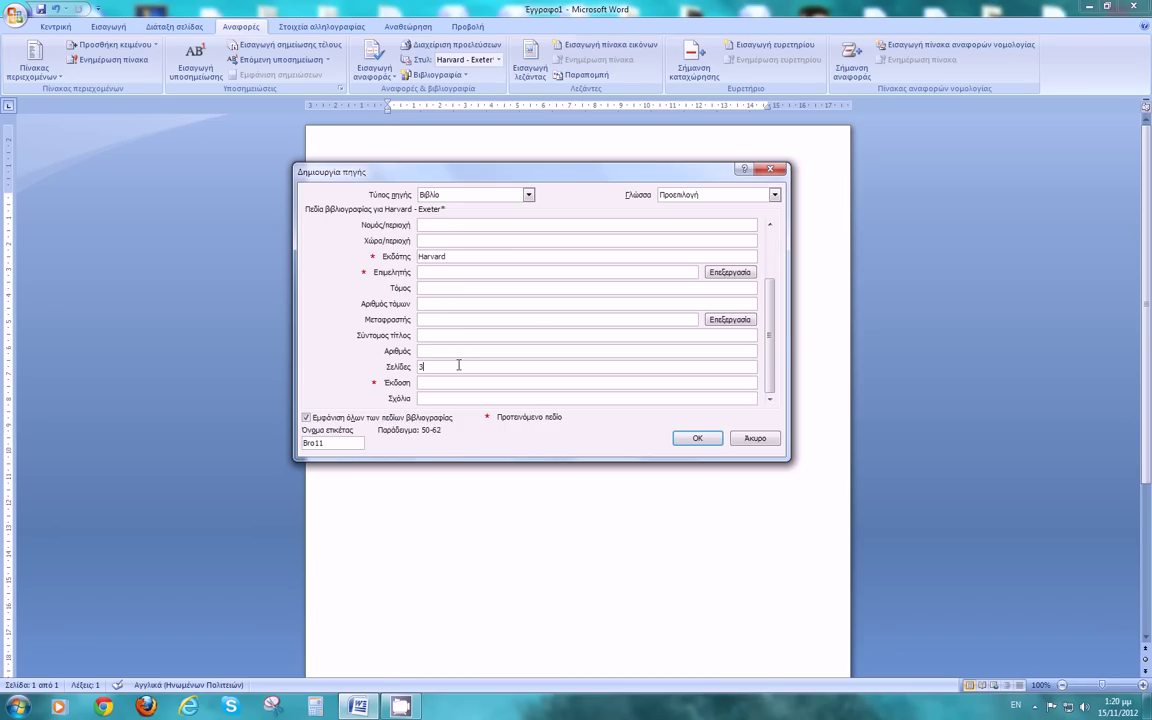
type("315")
left_click(697, 439)
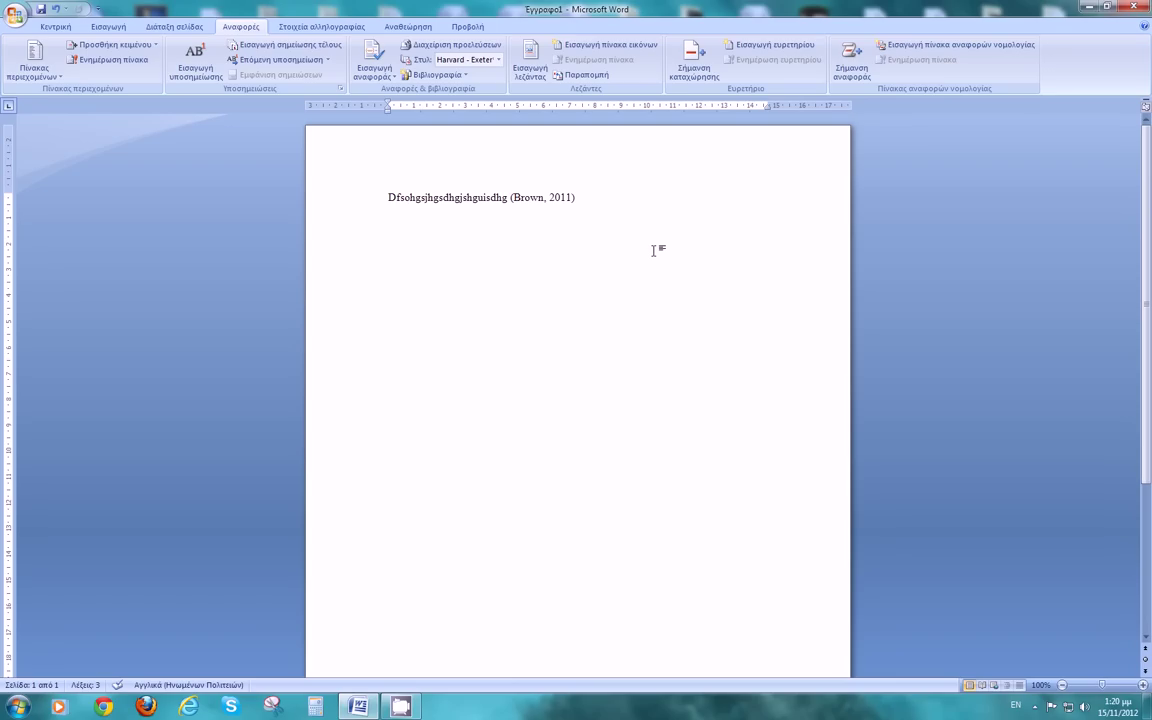
- Add the line "ghsuighuisghiushgfuigh" below the first citation and start a new source of type Άρθρο σε περιοδικό (periodical article) after it
key("Return")
type("ghsuighuisghiushgfuigh")
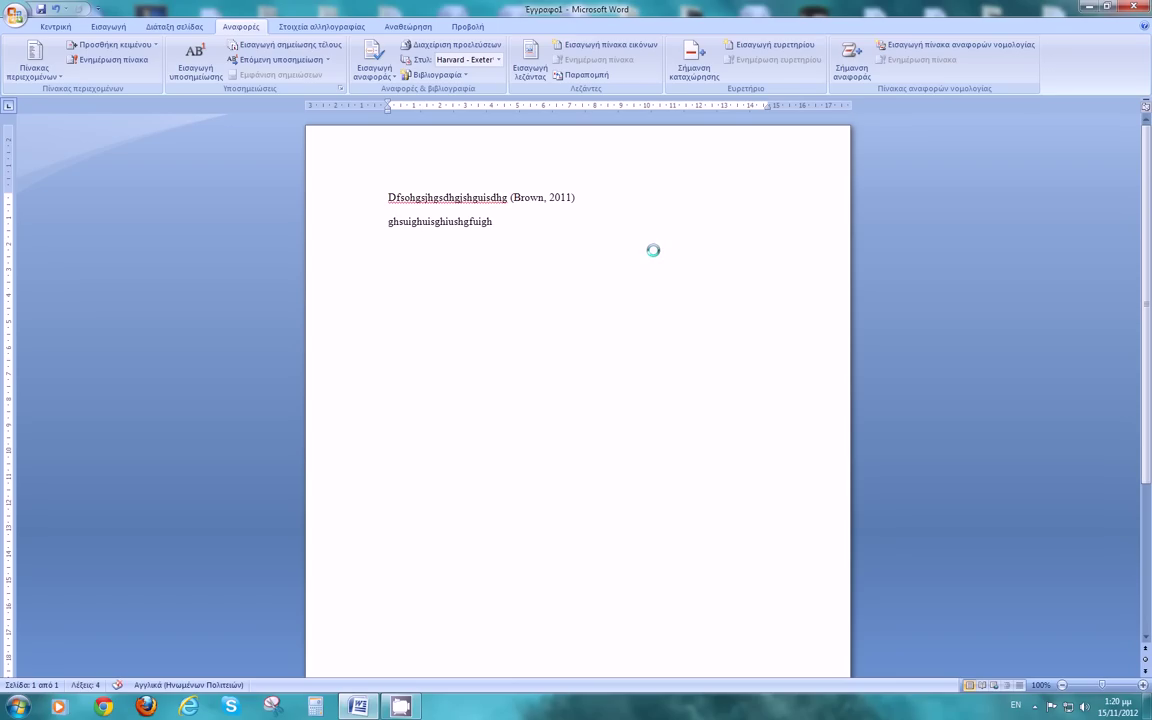
left_click(374, 72)
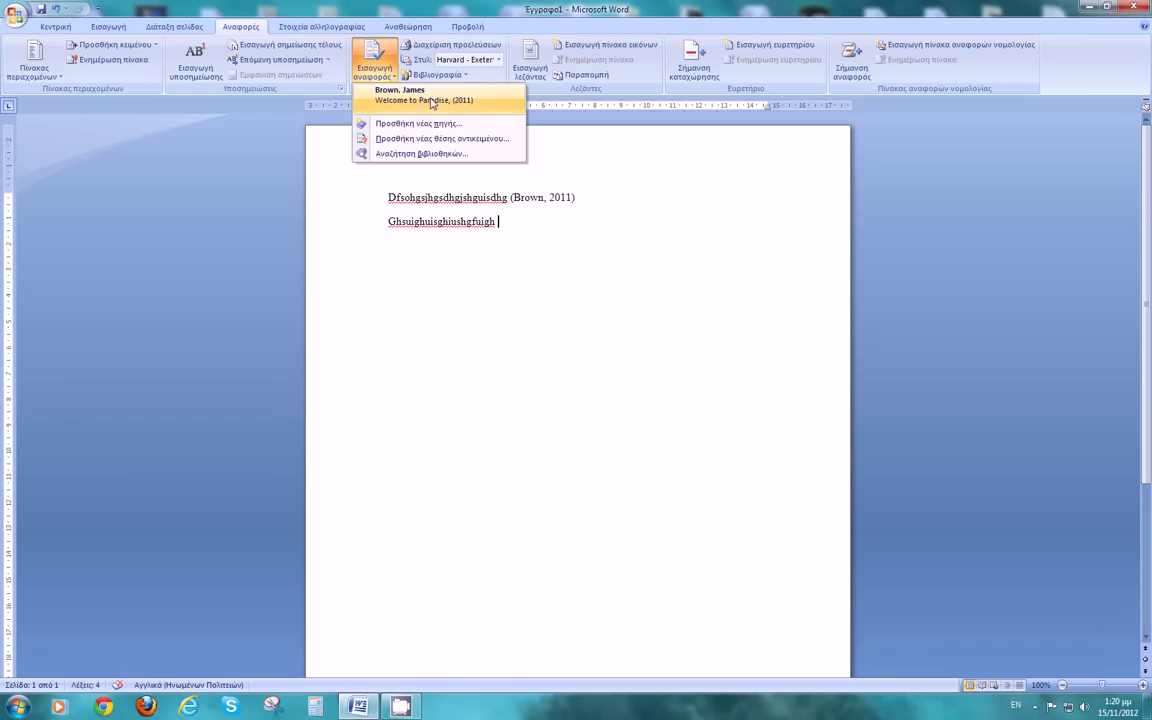
left_click(425, 125)
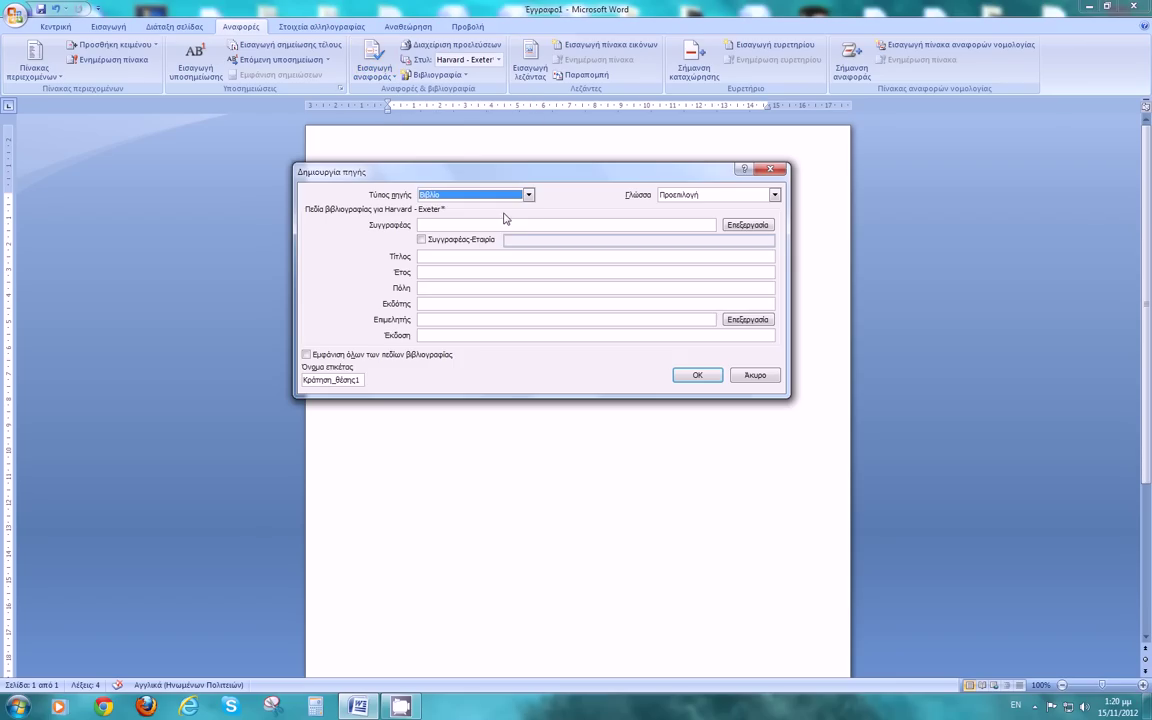
left_click(528, 196)
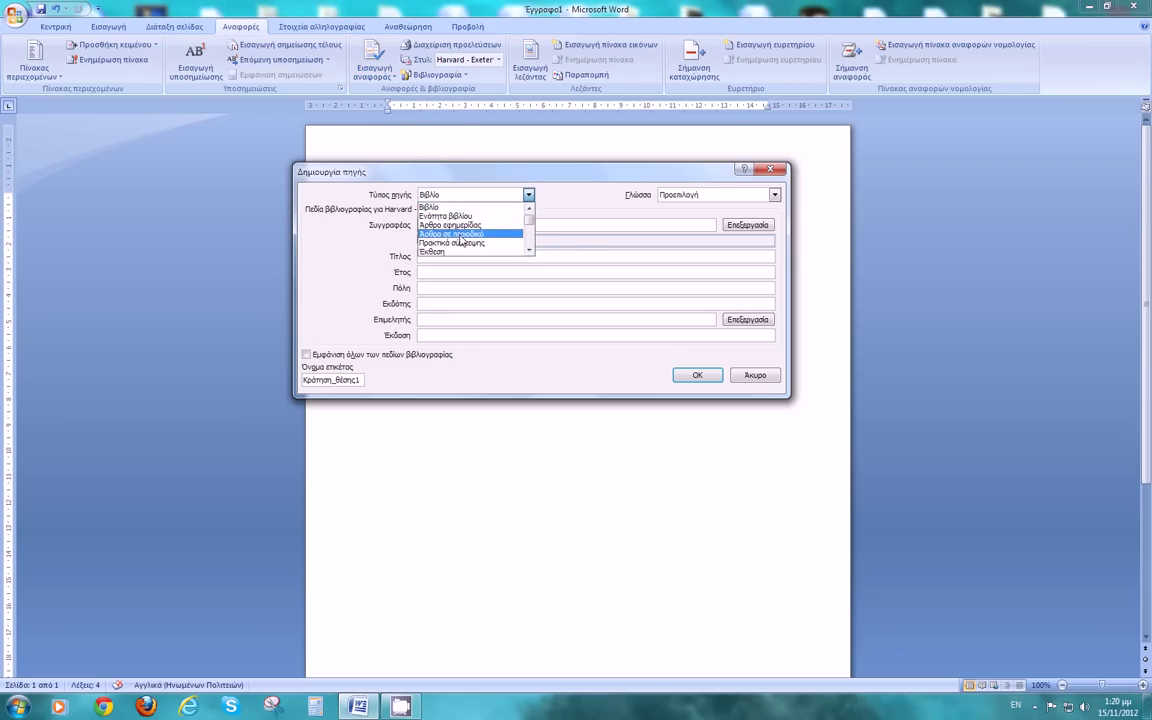
left_click(459, 236)
- Fill in the article source with the author's full name, title "Yes to all", periodical title "No Magazine" and year 2011
left_click(510, 226)
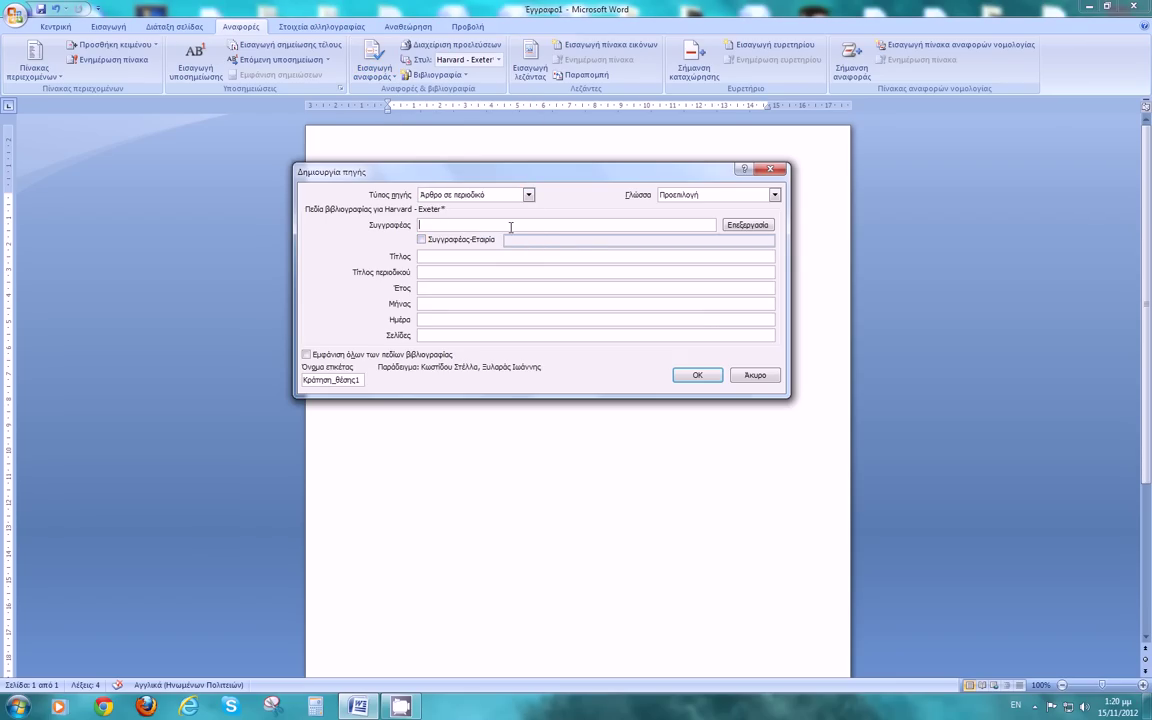
type("John Powell")
left_click(442, 255)
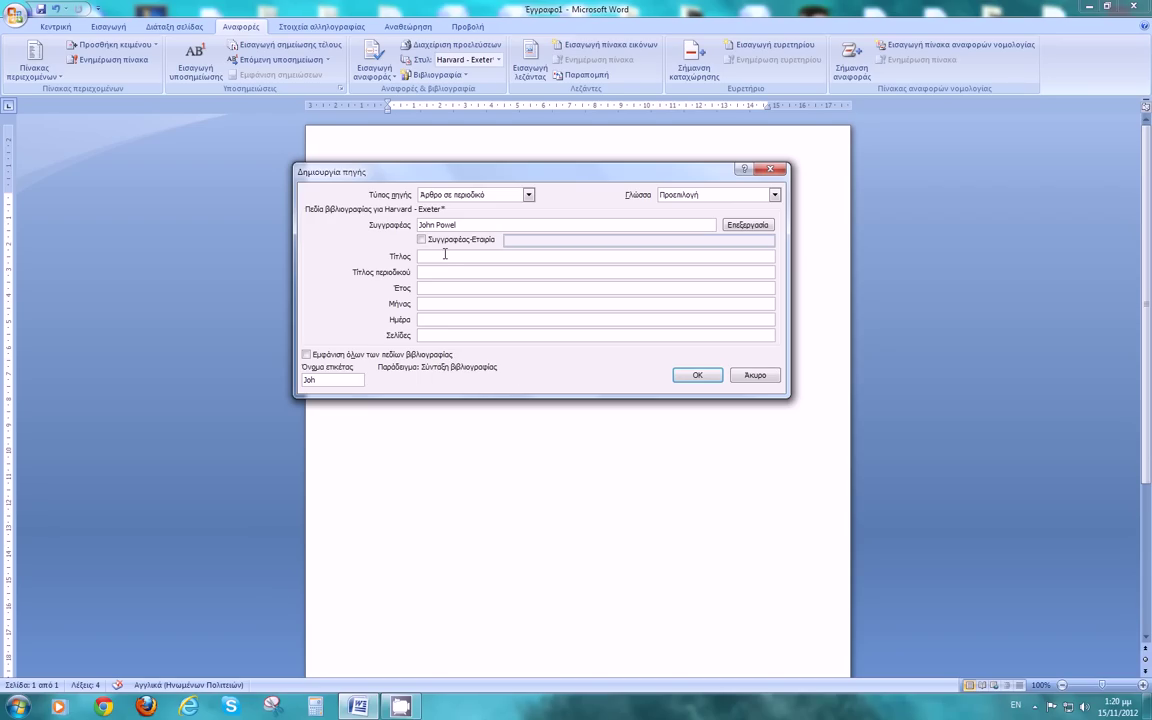
type("Yes to all")
left_click(437, 271)
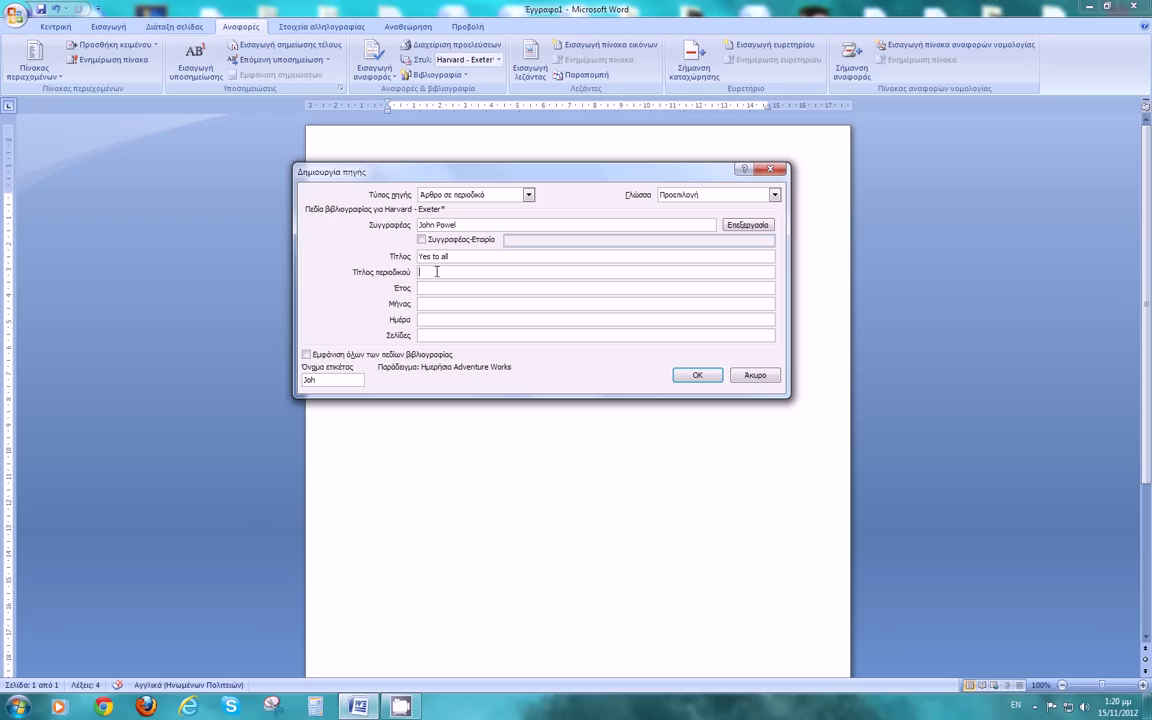
type("No Megazine")
left_click(465, 289)
type("2011")
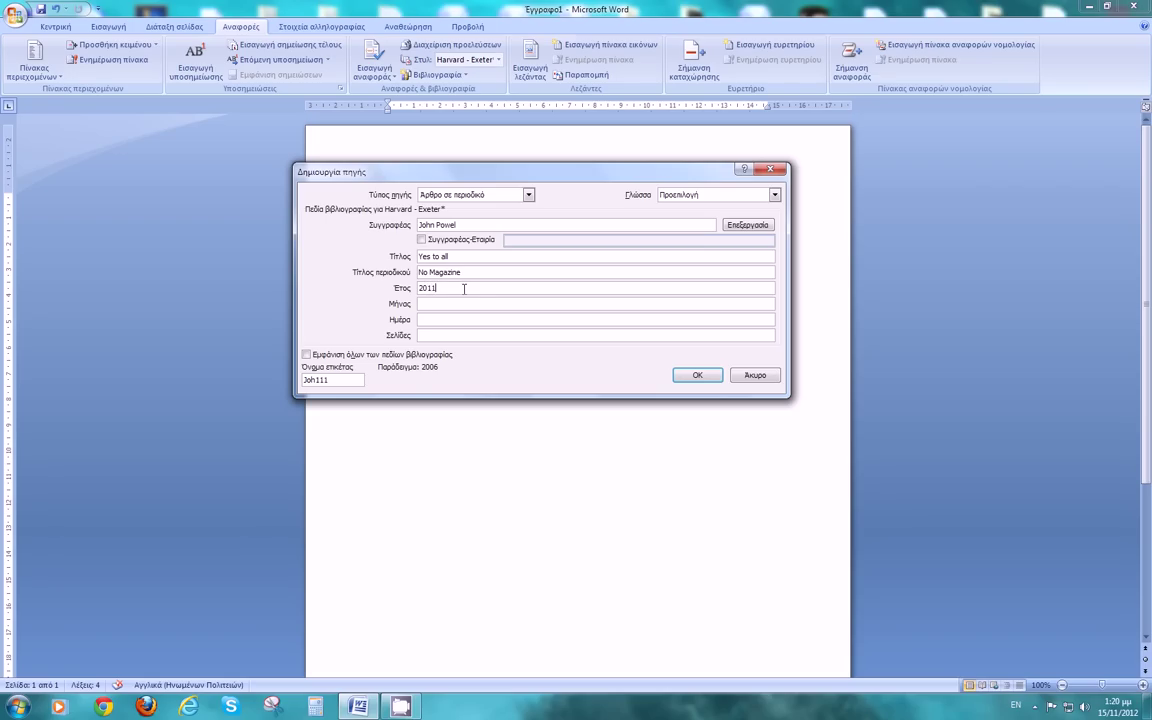
- Set the article's month to January, day to 15 and pages to 56-60, and save the source to insert its citation
left_click(476, 303)
type("January")
left_click(489, 320)
type("15")
left_click(461, 335)
type("56-60")
left_click(697, 377)
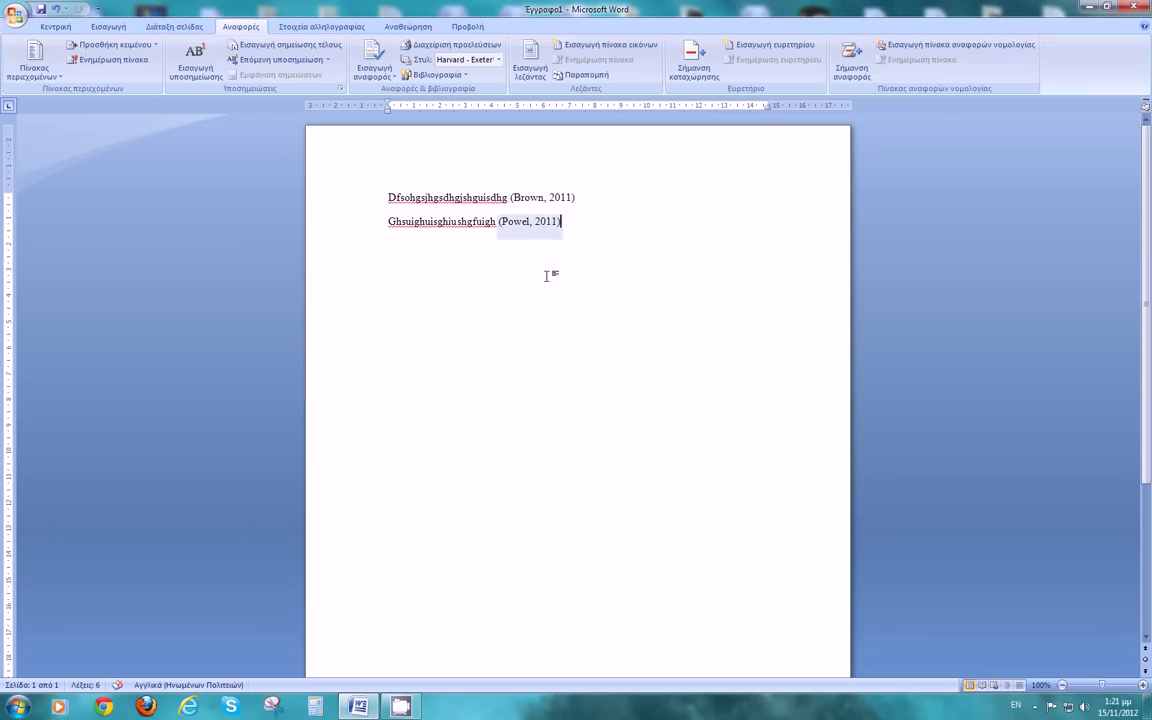
- Insert the built-in Βιβλιογραφία bibliography two paragraphs below the second citation
left_click(564, 221)
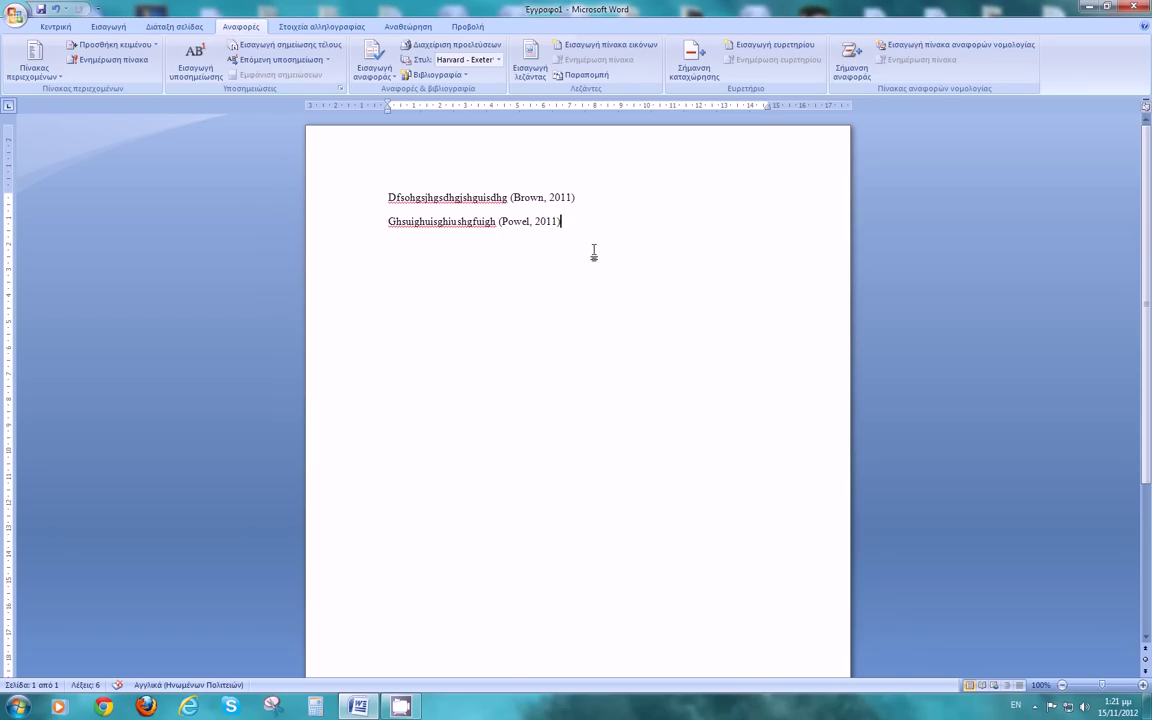
key("Return")
key("Return")
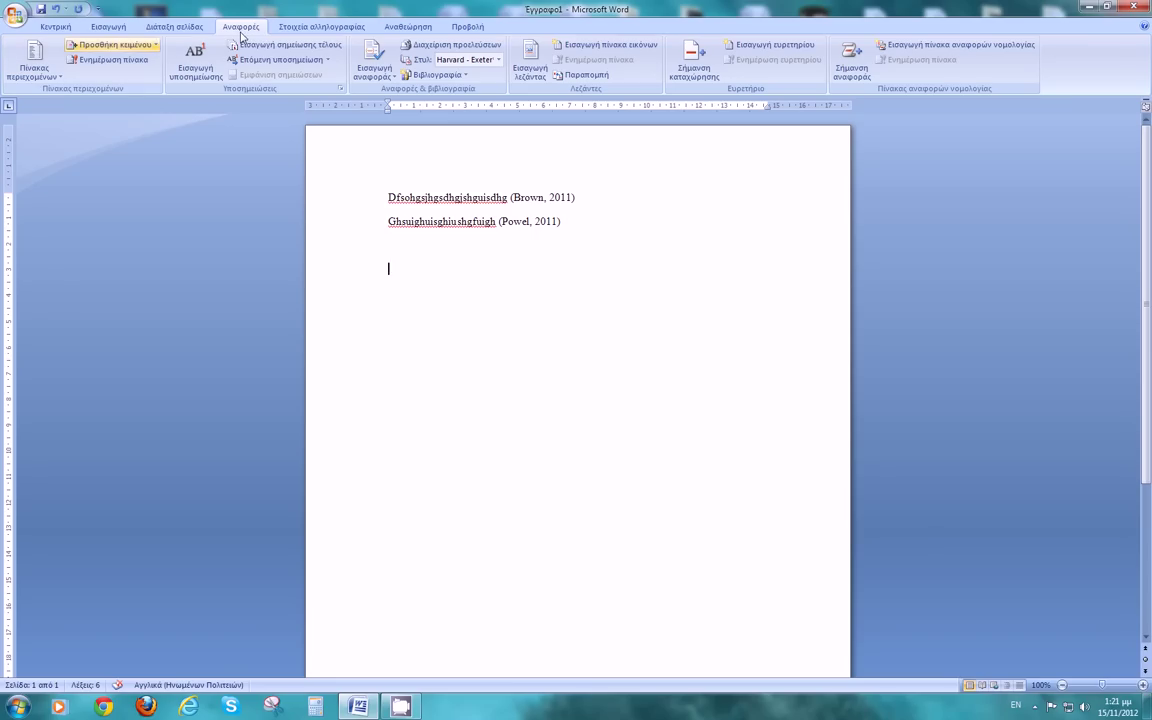
left_click(443, 76)
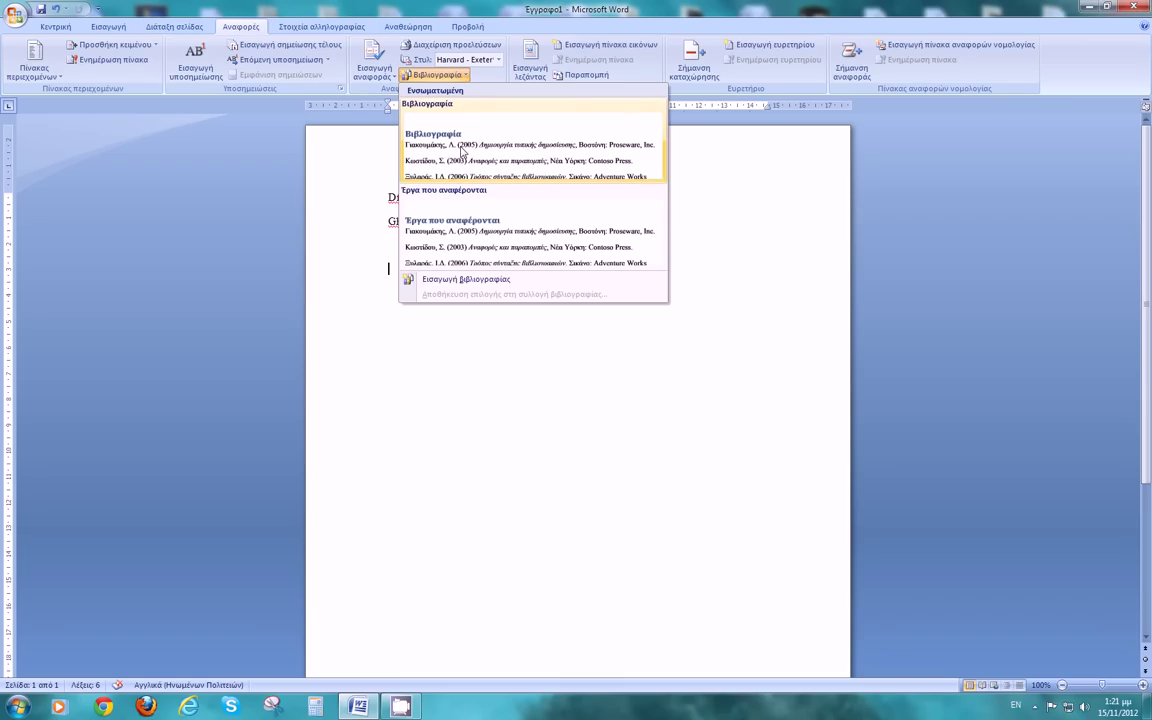
left_click(513, 157)
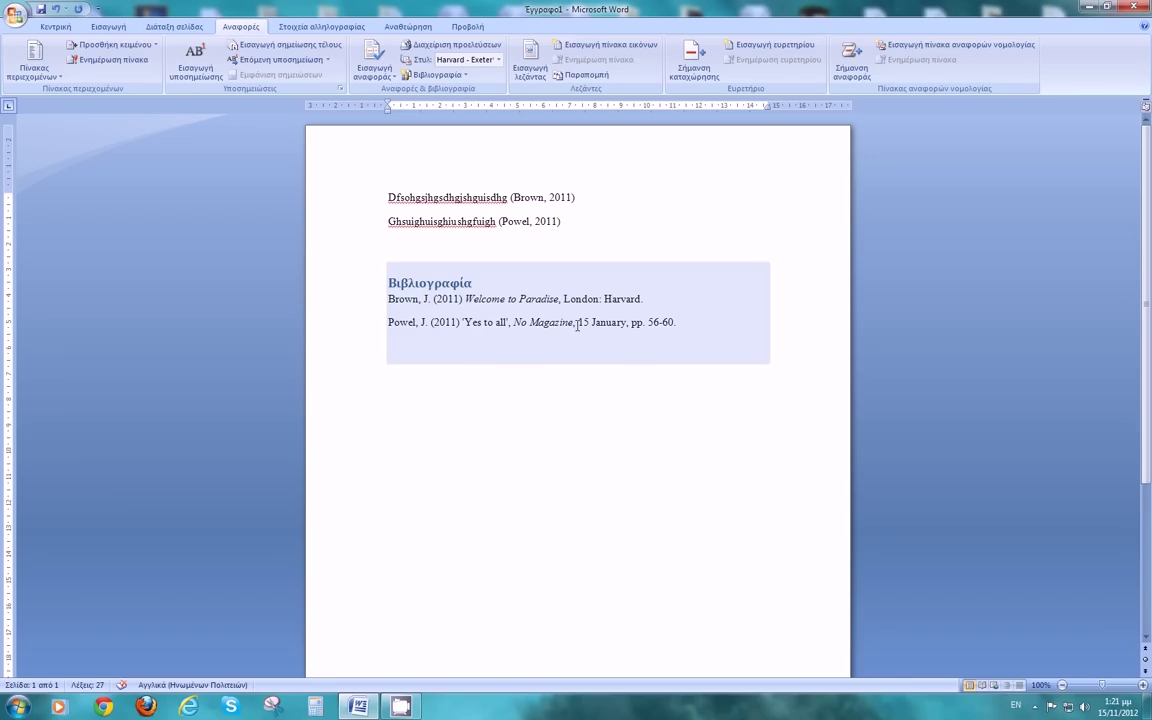
- Add the line "gdhgdfuiuidghguidg" above the bibliography and start a new source of type Τοποθεσία Web (website) after it
left_click(579, 231)
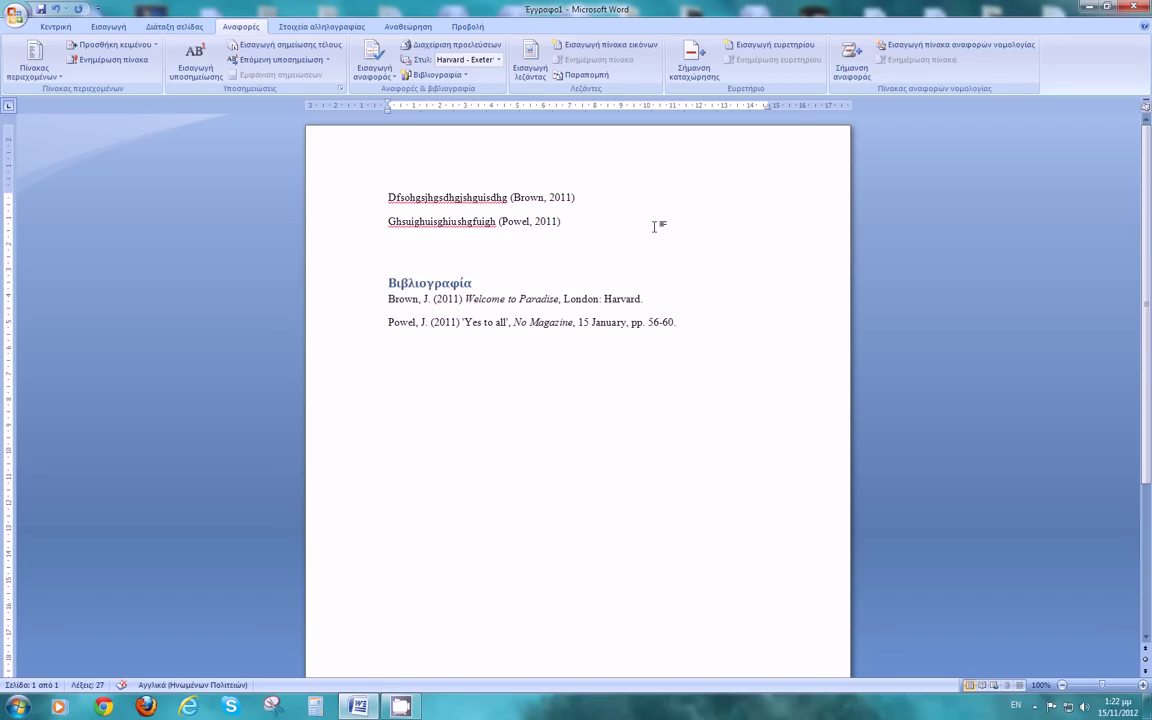
key("Return")
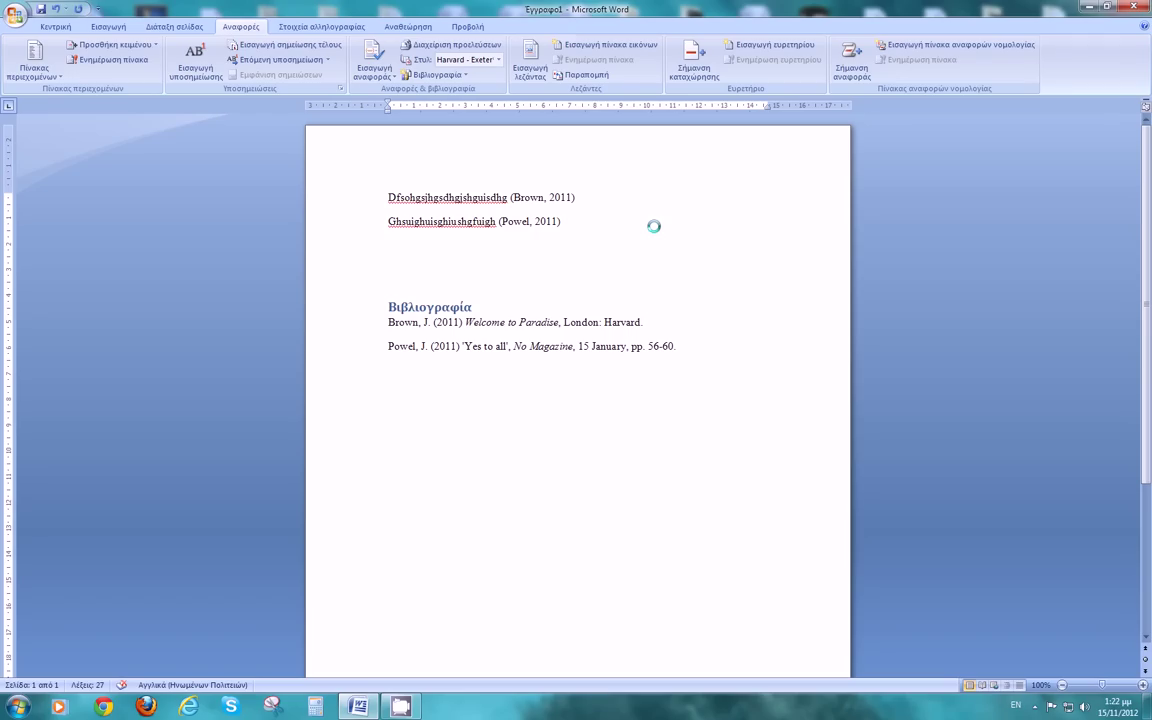
type("gdhgdfuiuidghguidg")
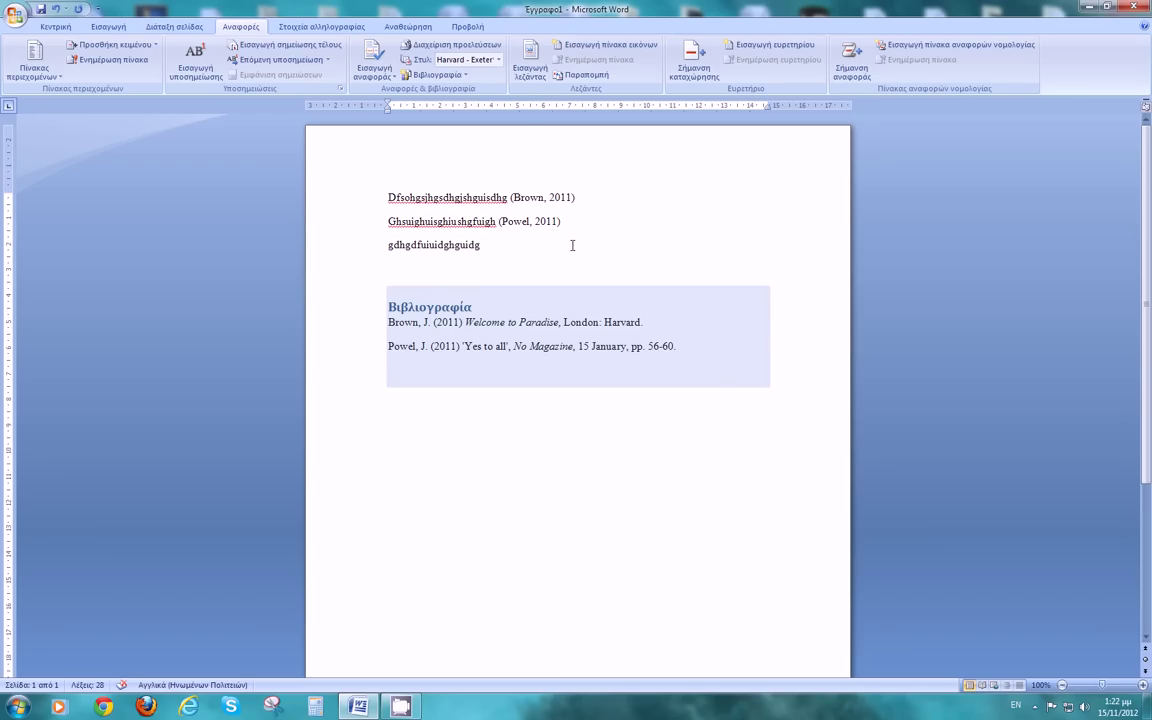
key("space")
left_click(376, 68)
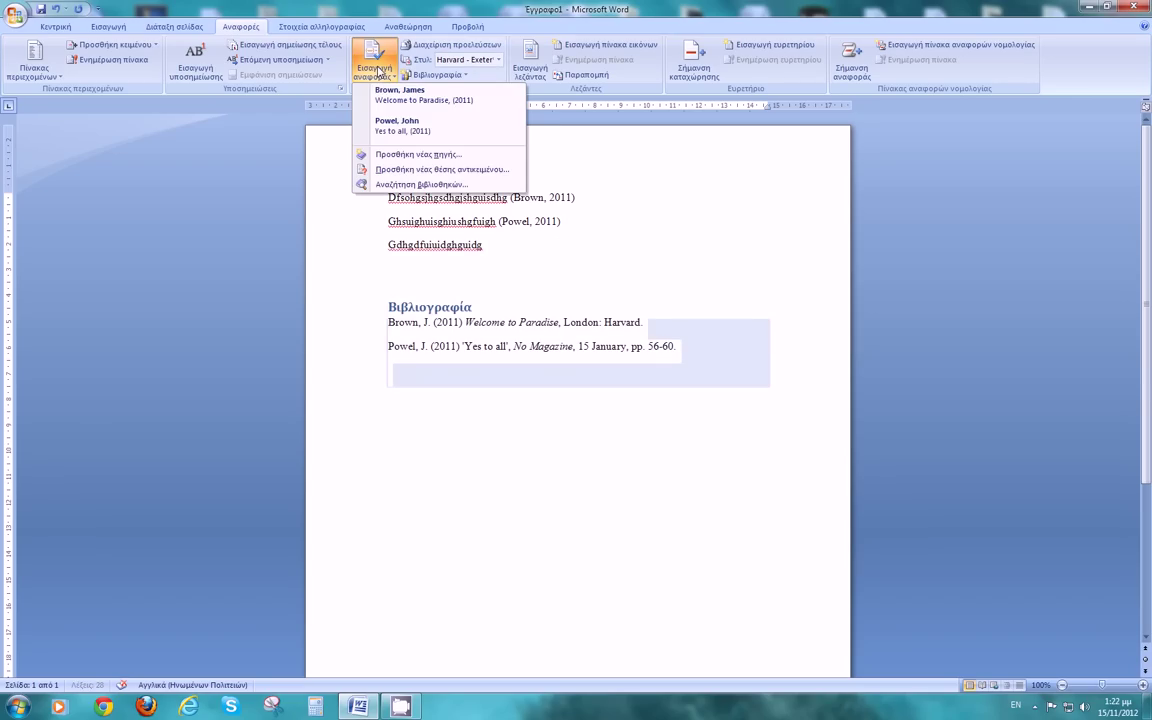
left_click(412, 155)
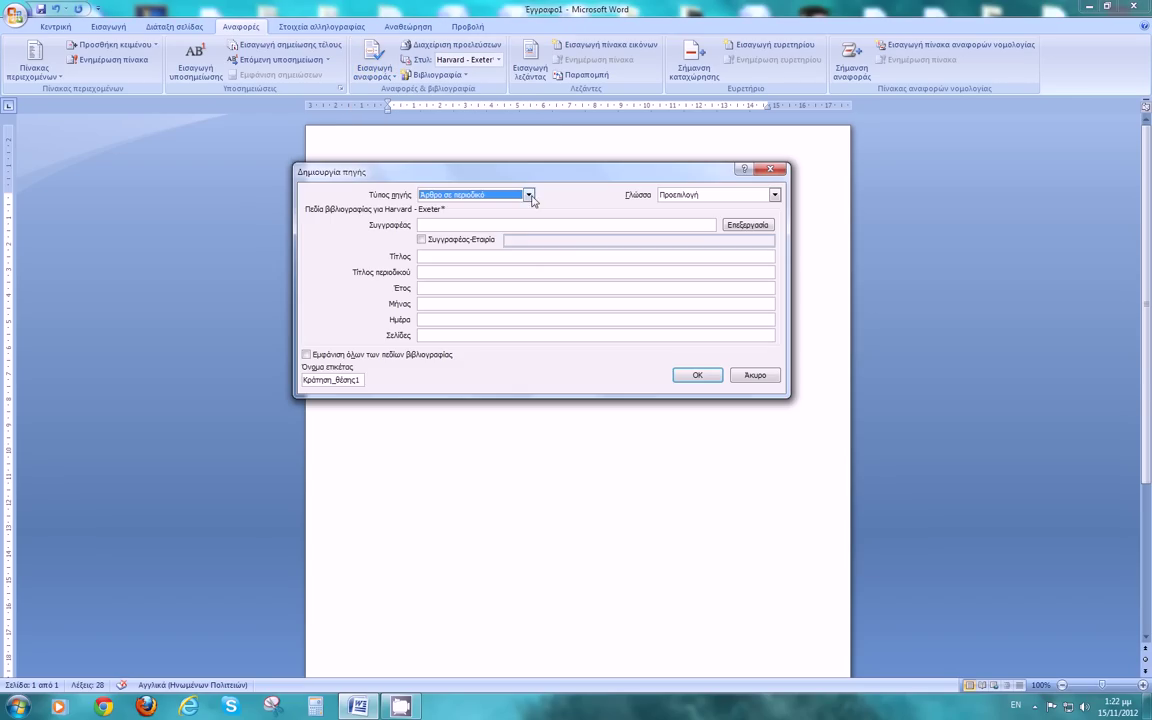
left_click(528, 194)
scroll(528, 250, "down", 3)
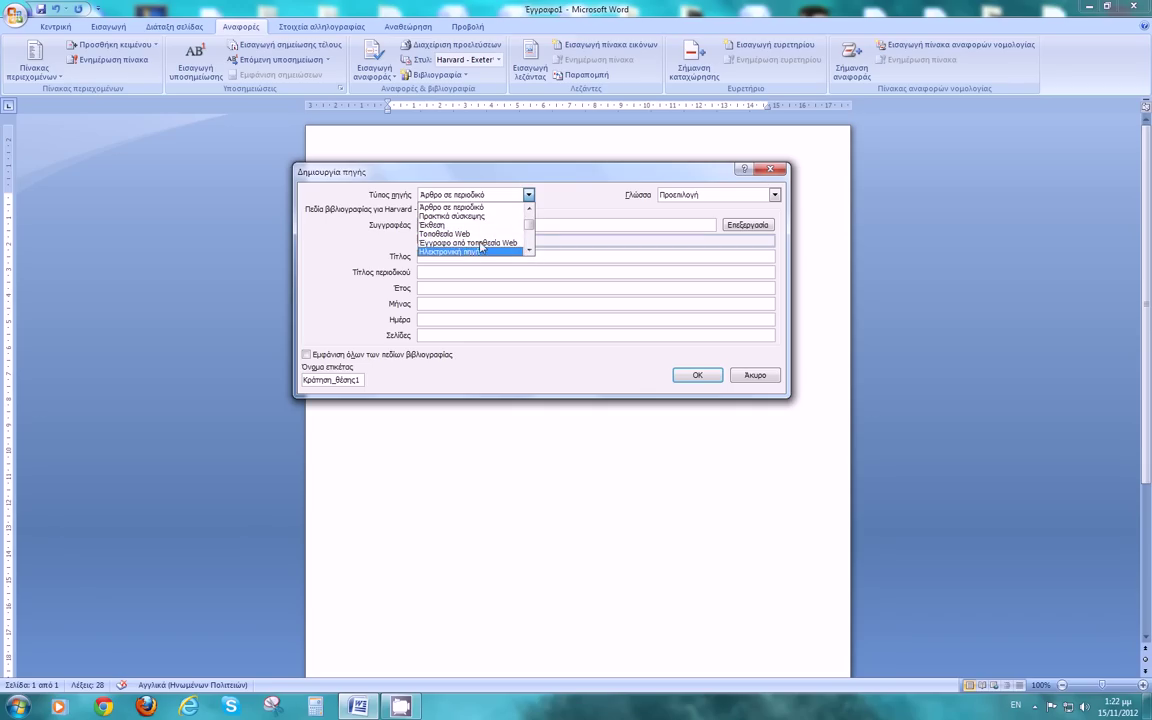
left_click(455, 234)
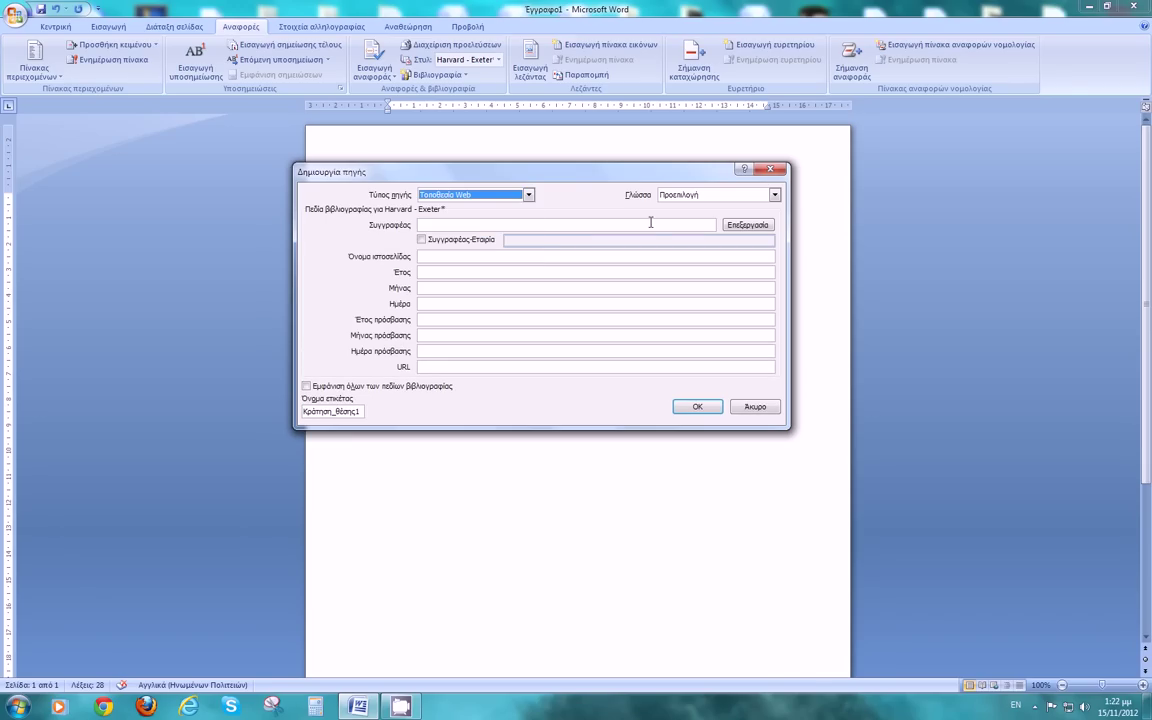
- Fill in the website source with the author's full name, site name "Wikipedia" and date 2012, January, 15
left_click(464, 227)
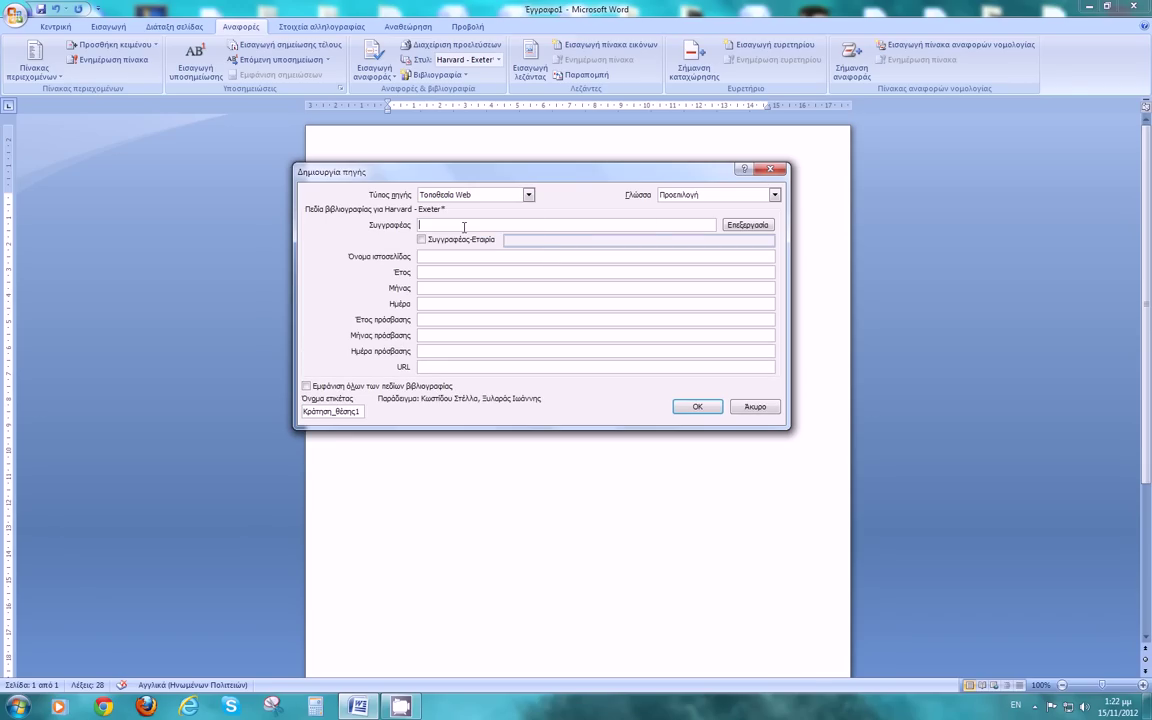
type("James Connor")
left_click(455, 256)
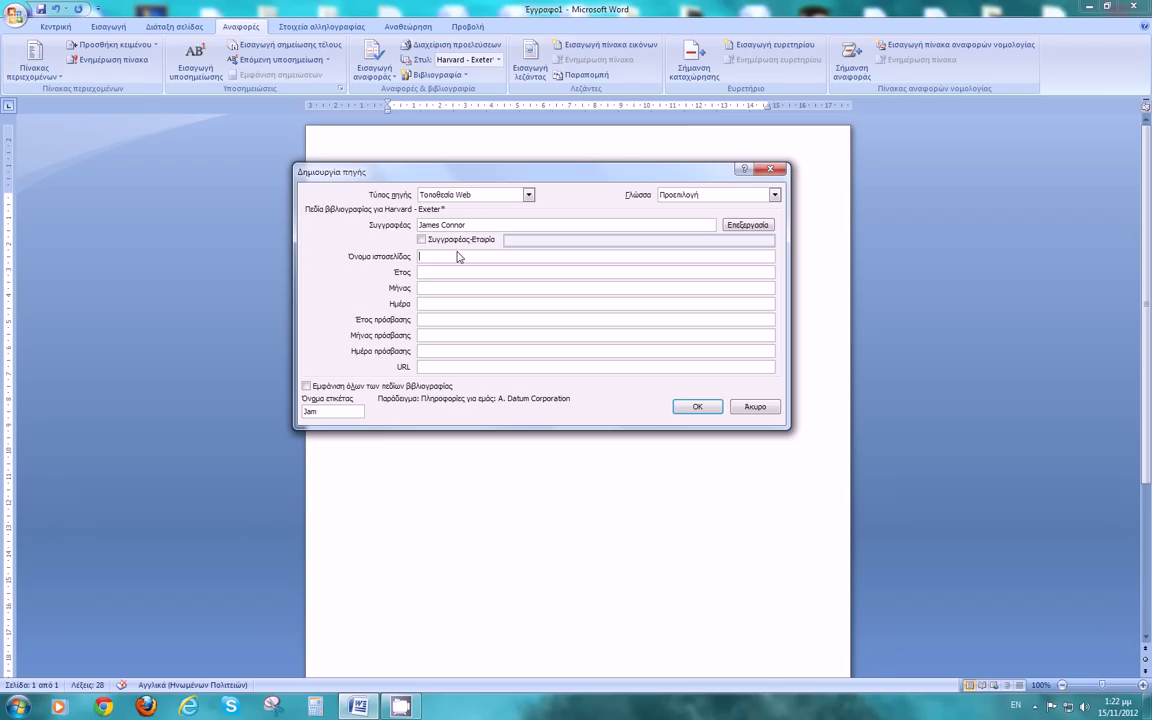
type("Wikipedia")
left_click(481, 273)
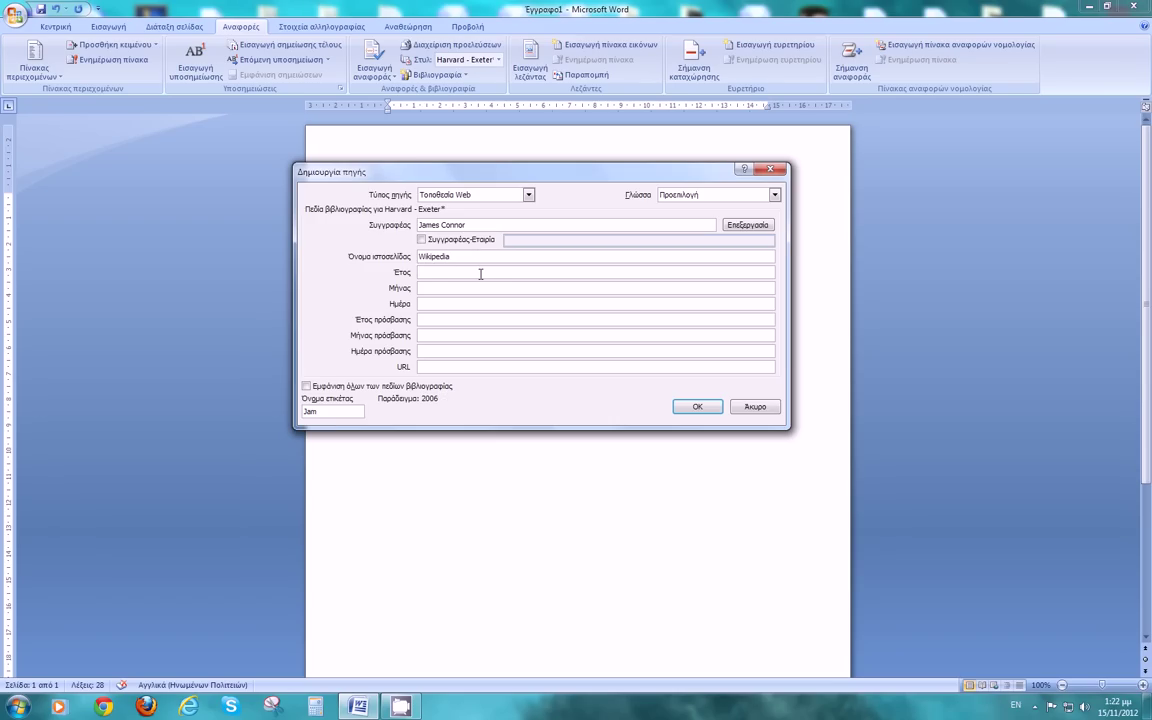
type("2012")
left_click(436, 287)
type("January")
left_click(458, 302)
type("15")
- Set the website's access date to year 2012, month February and day 15
left_click(437, 318)
type("2012")
left_click(430, 339)
type("February")
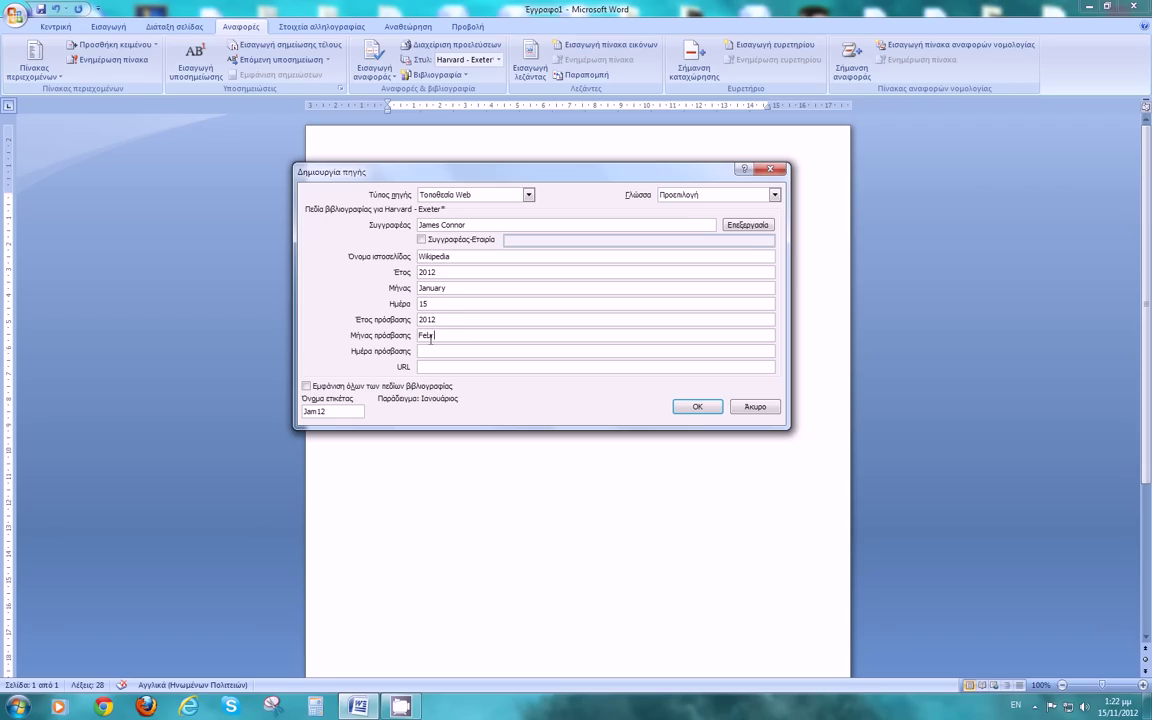
left_click(466, 350)
type("15")
left_click(451, 367)
type("www.")
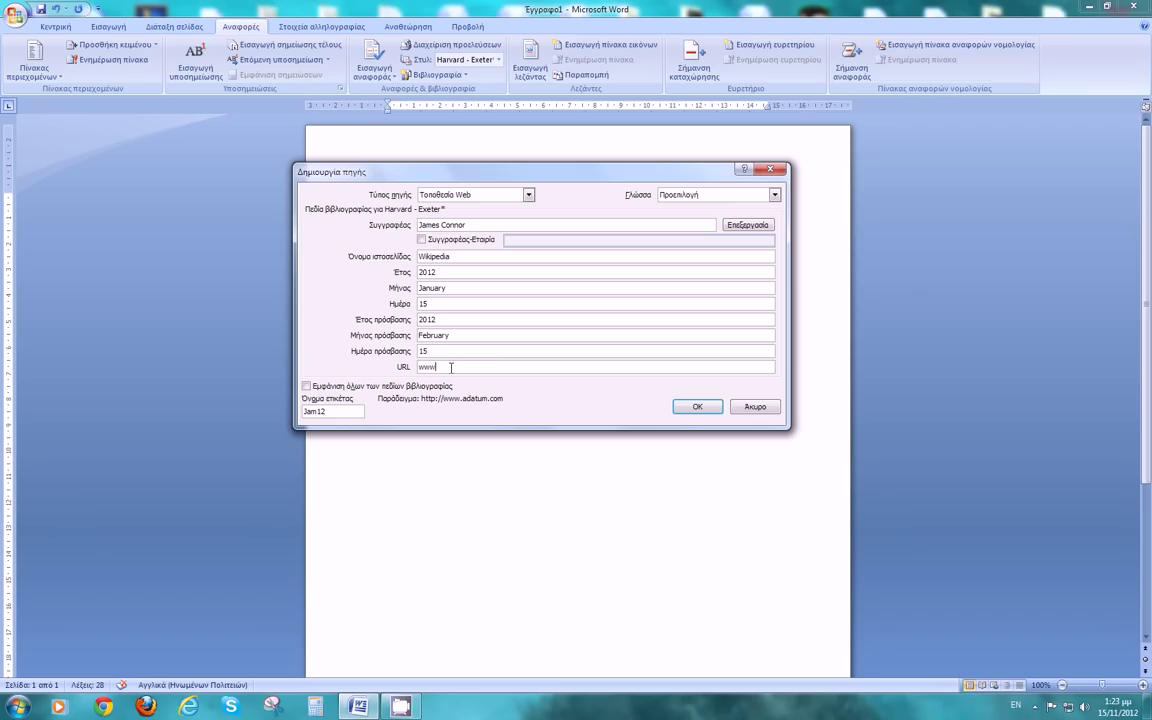
type("wikipedia.com")
left_click(697, 408)
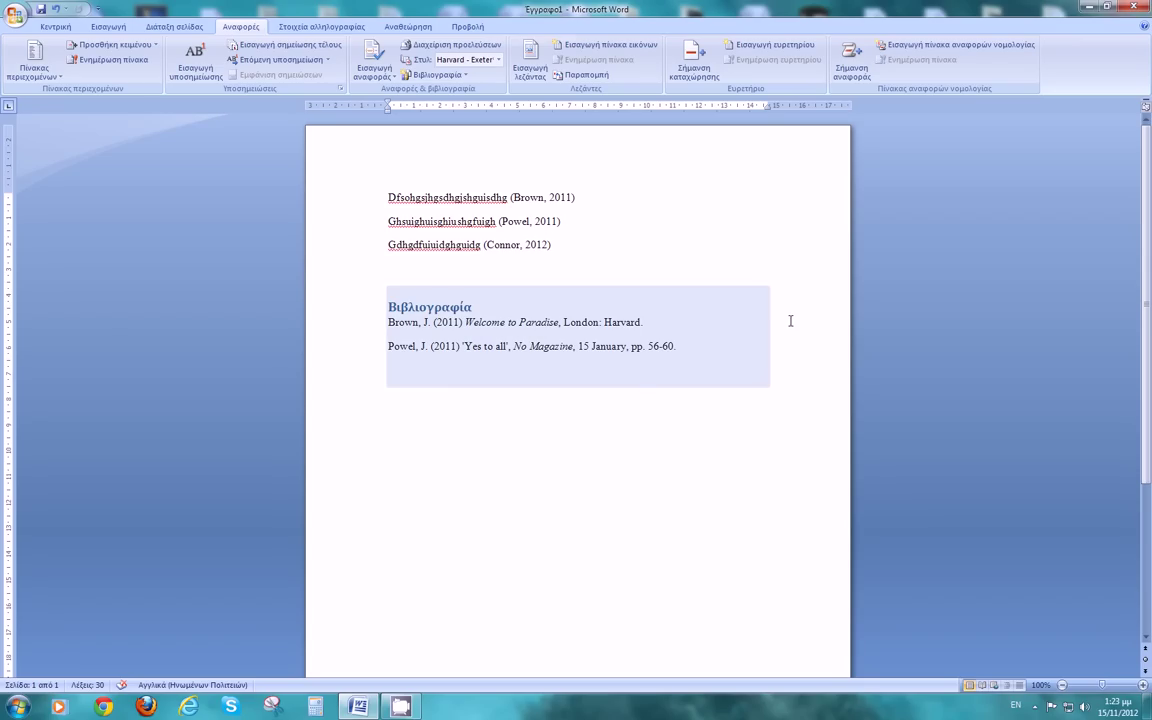
- Update the citations and bibliography block to include the new website source
left_click(544, 309)
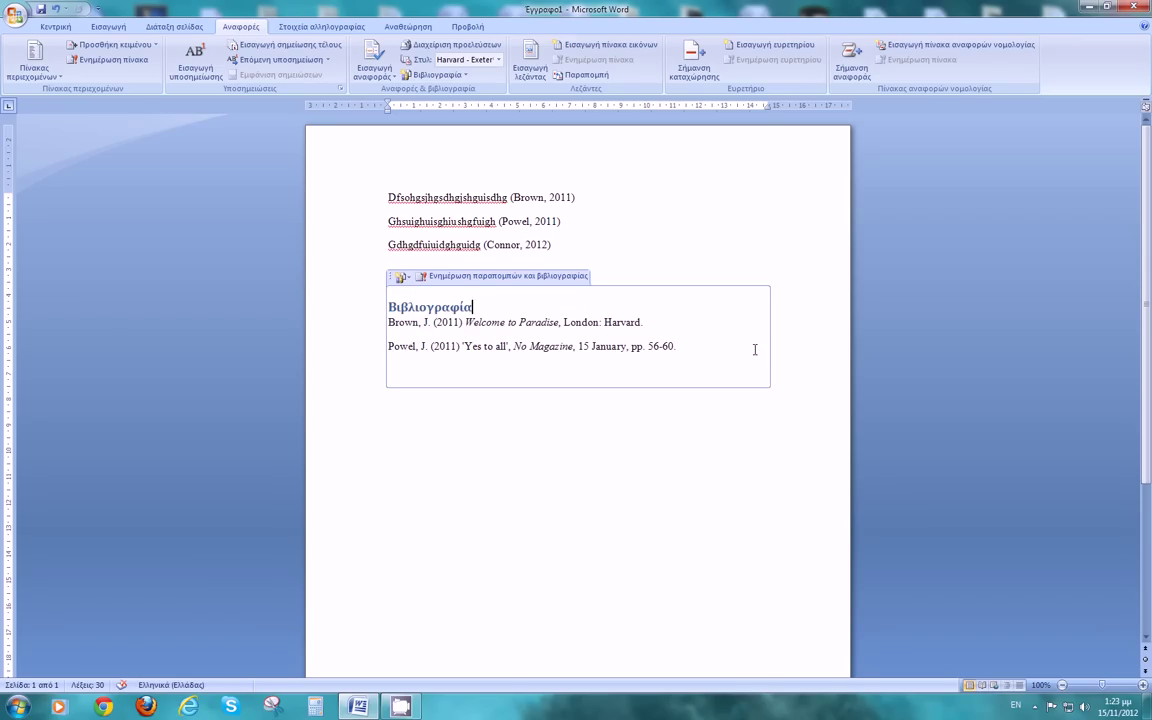
left_click(674, 471)
left_click(533, 305)
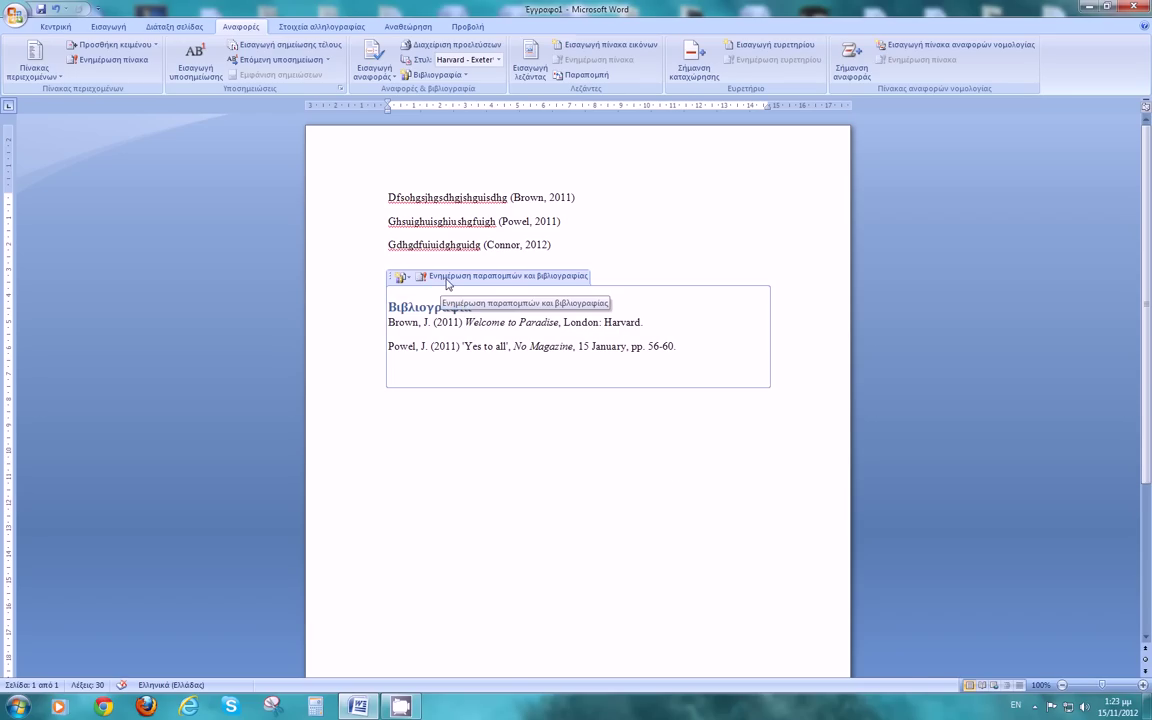
left_click(447, 279)
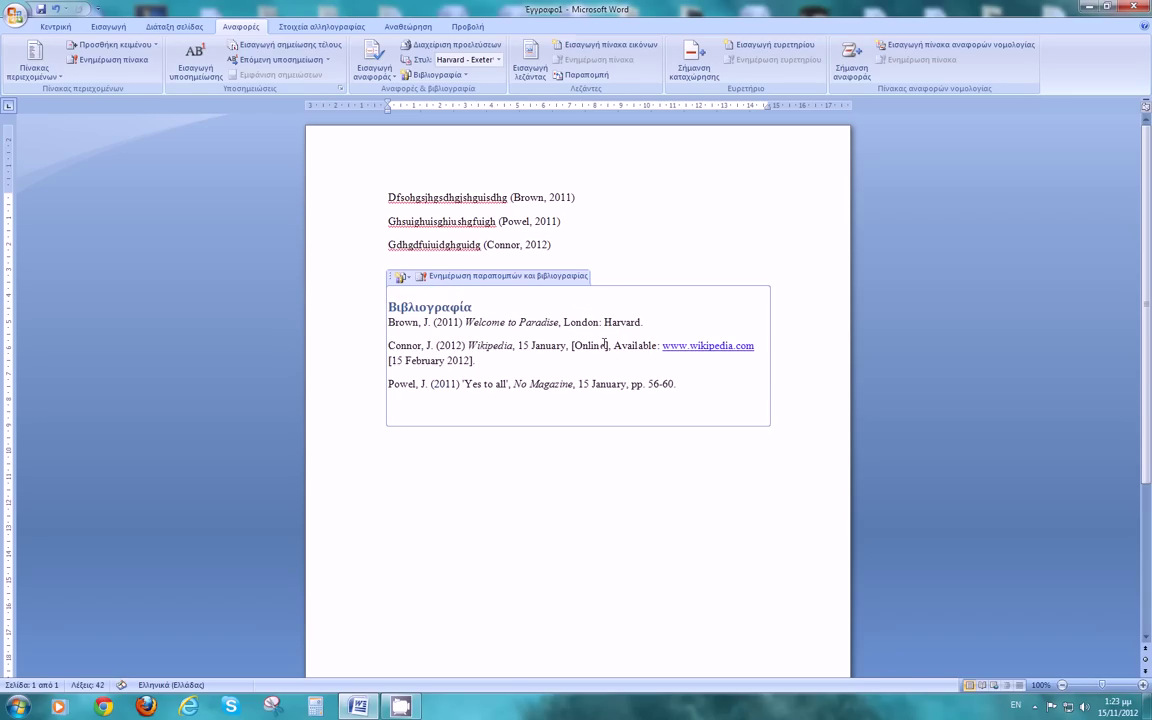